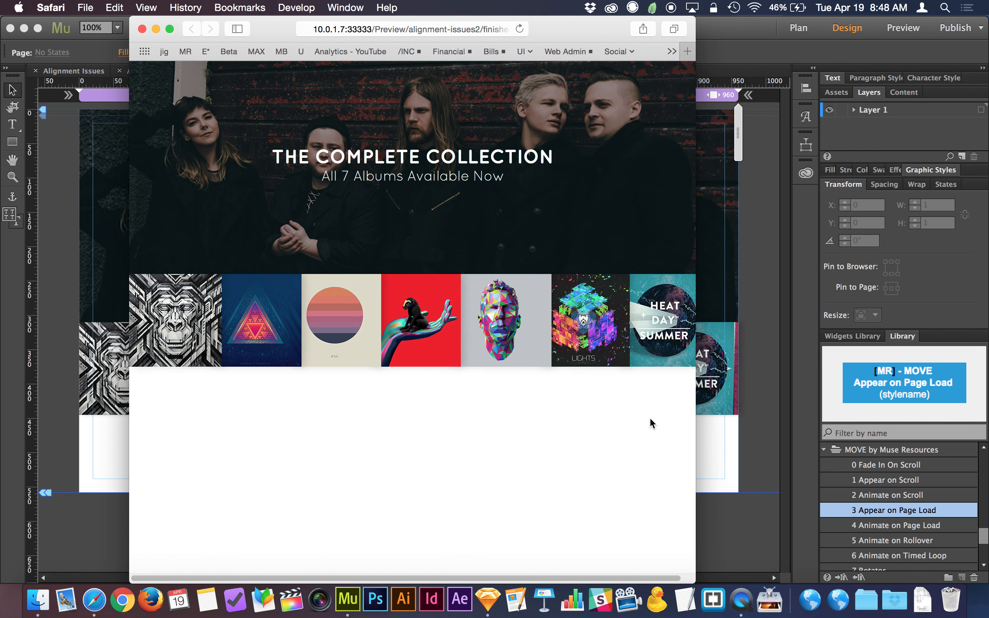
Check the finished page's browser preview at a narrower window width and close the preview
{"action": "left_click_drag", "start_coordinate": [689, 392], "coordinate": [597, 406]}
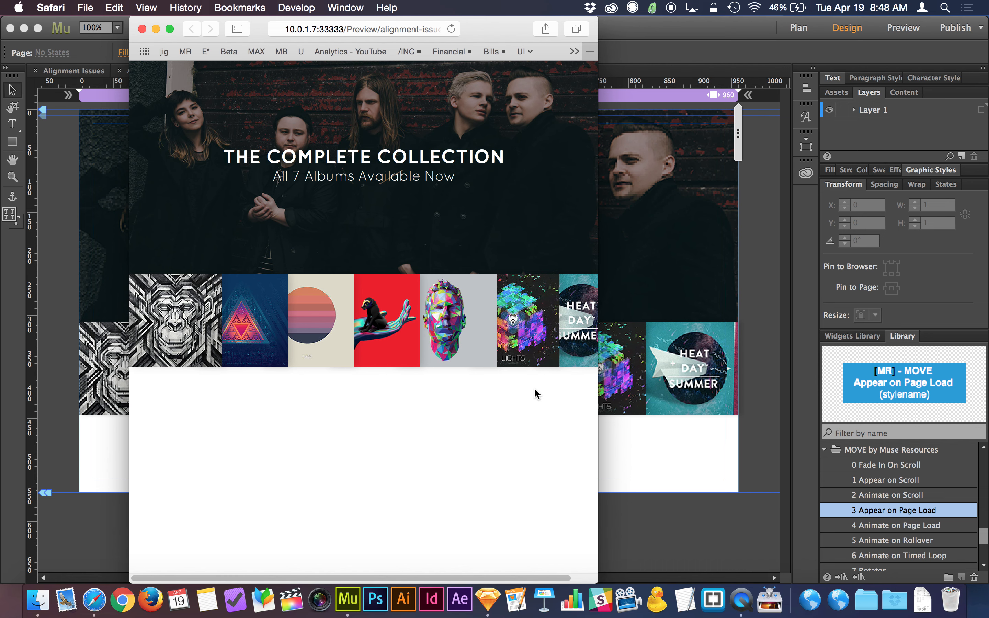
{"action": "key", "text": "super+w"}
{"action": "left_click", "coordinate": [568, 449]}
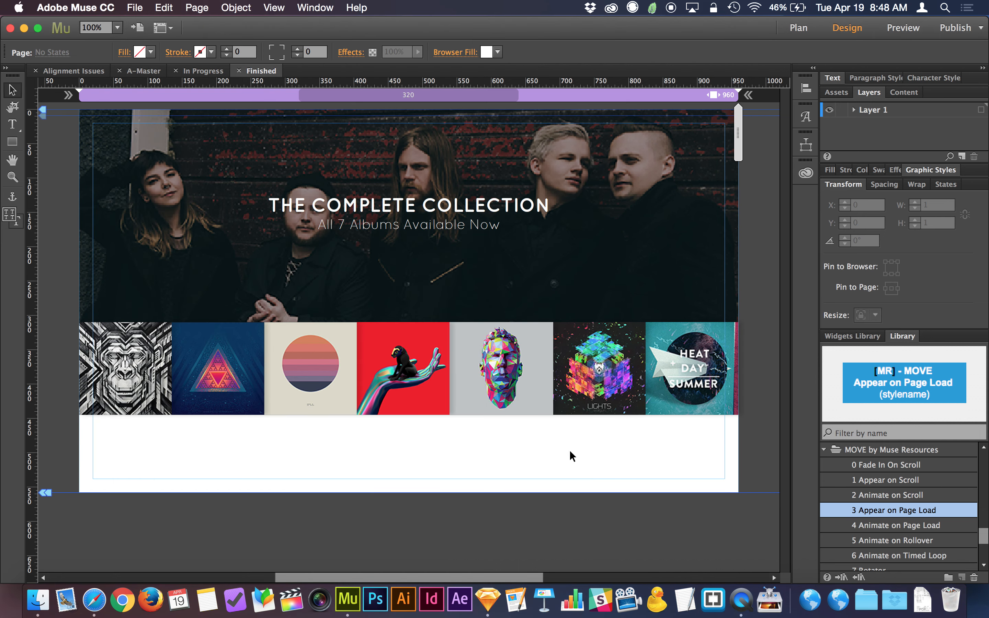
Preview the In Progress page in the browser and widen the window to see how the album covers scale
{"action": "left_click", "coordinate": [206, 75]}
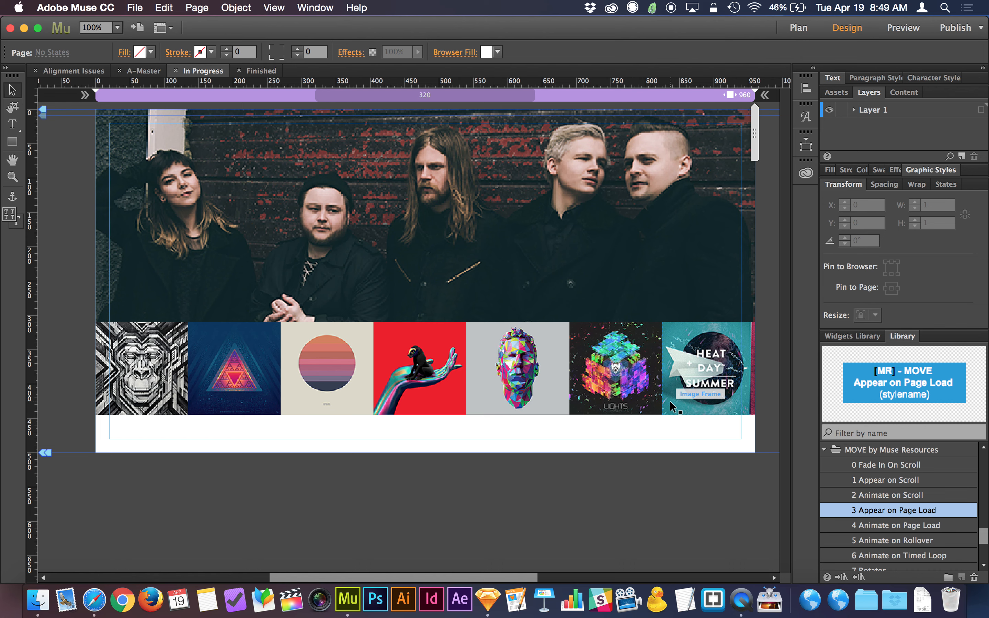
{"action": "key", "text": "super+shift+e"}
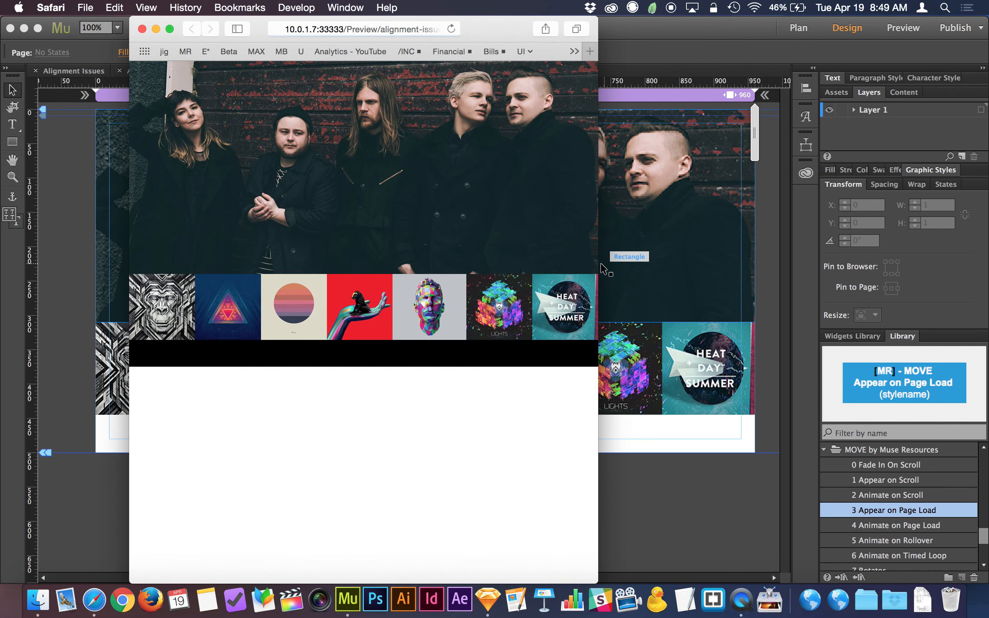
{"action": "left_click_drag", "start_coordinate": [600, 267], "coordinate": [679, 270]}
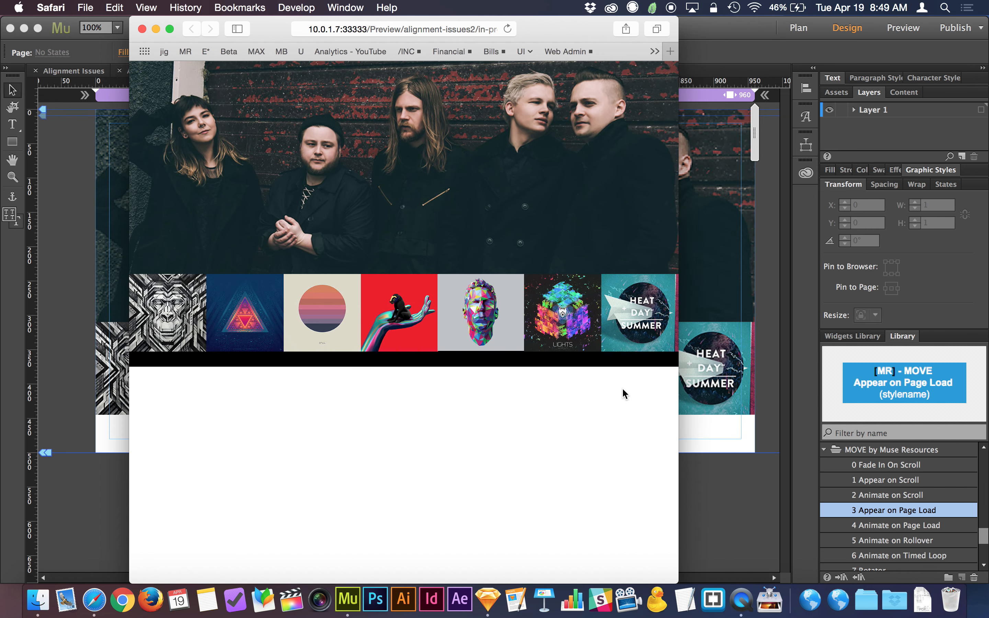
Set the resize behaviour of all seven album cover image frames to None
{"action": "left_click", "coordinate": [687, 382]}
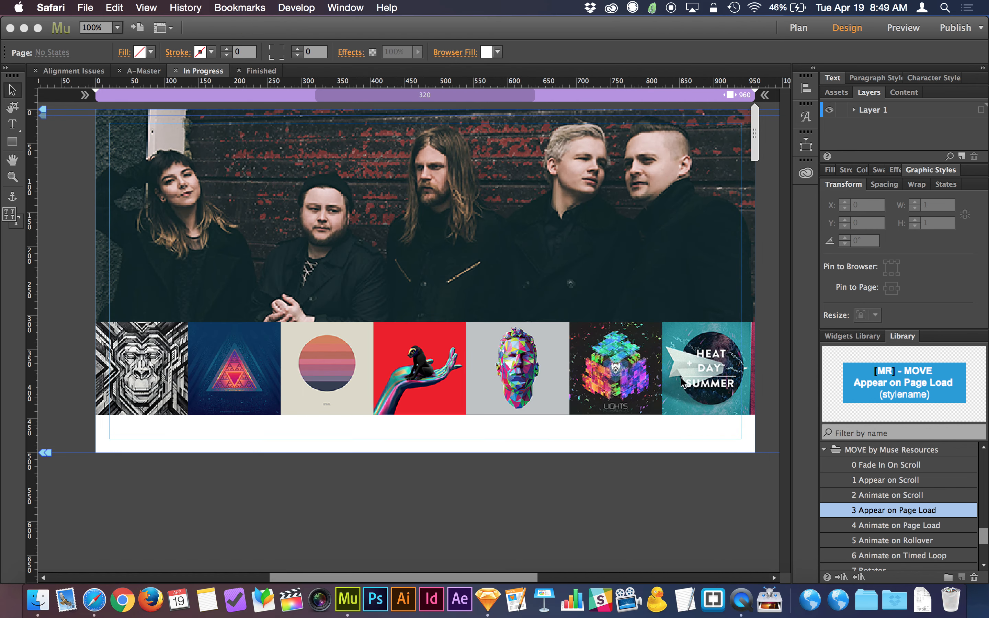
{"action": "left_click", "coordinate": [580, 363], "text": "shift"}
{"action": "left_click", "coordinate": [542, 357], "text": "shift"}
{"action": "left_click", "coordinate": [451, 365], "text": "shift"}
{"action": "left_click", "coordinate": [347, 367], "text": "shift"}
{"action": "left_click", "coordinate": [252, 367], "text": "shift"}
{"action": "left_click", "coordinate": [144, 367], "text": "shift"}
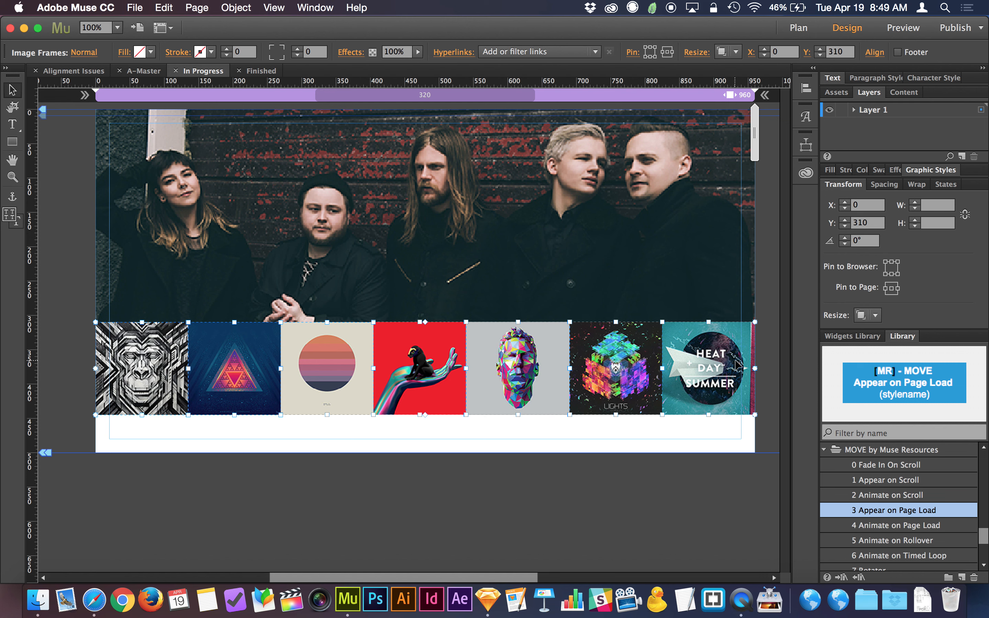
{"action": "left_click", "coordinate": [735, 52]}
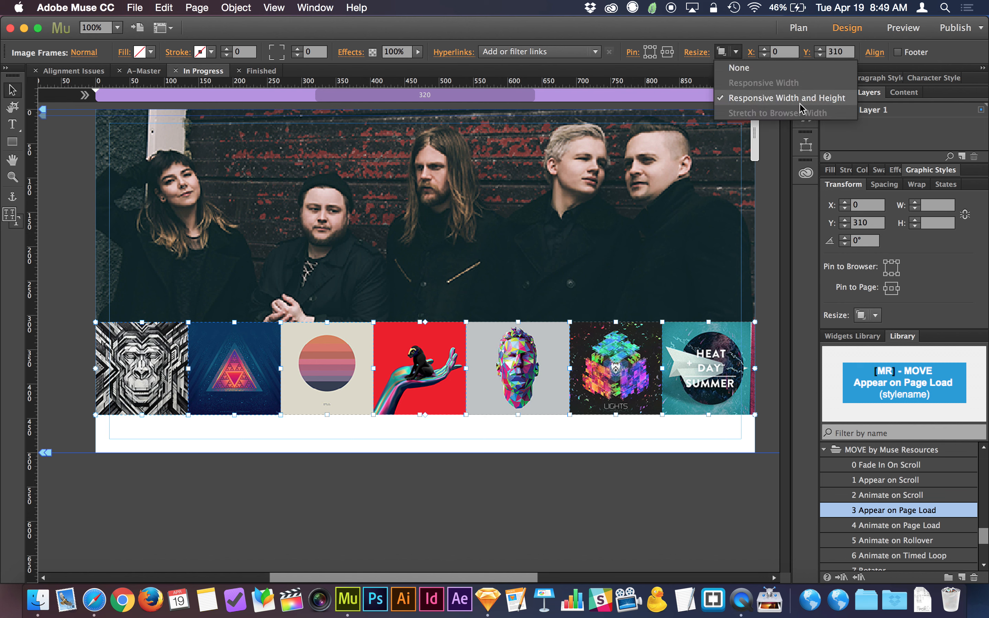
{"action": "left_click", "coordinate": [758, 71]}
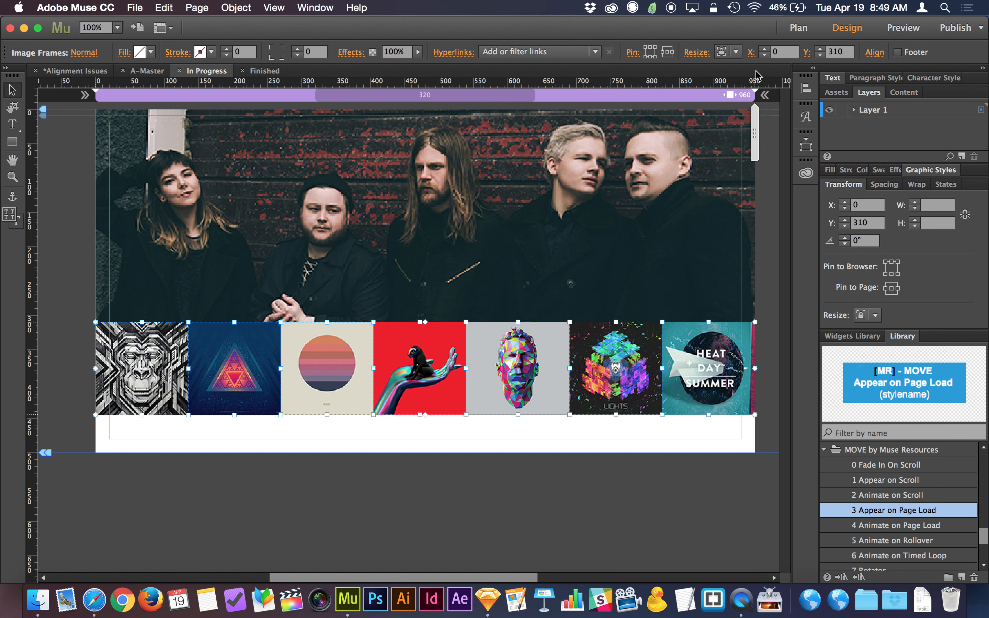
Preview the In Progress page in the browser at wider and narrower window widths, and close the preview
{"action": "key", "text": "super+shift+e"}
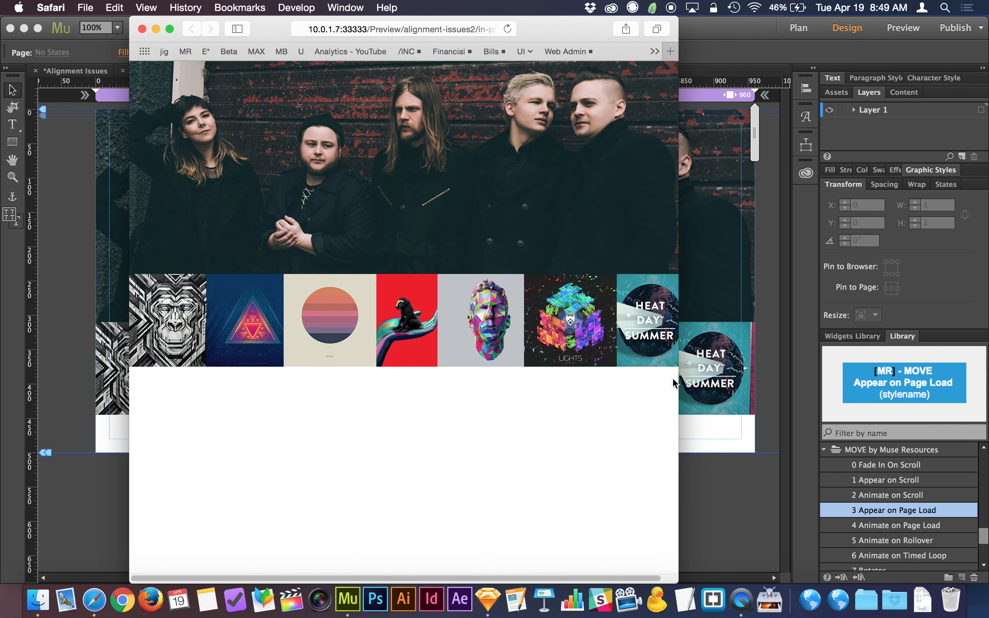
{"action": "left_click_drag", "start_coordinate": [675, 378], "coordinate": [704, 470]}
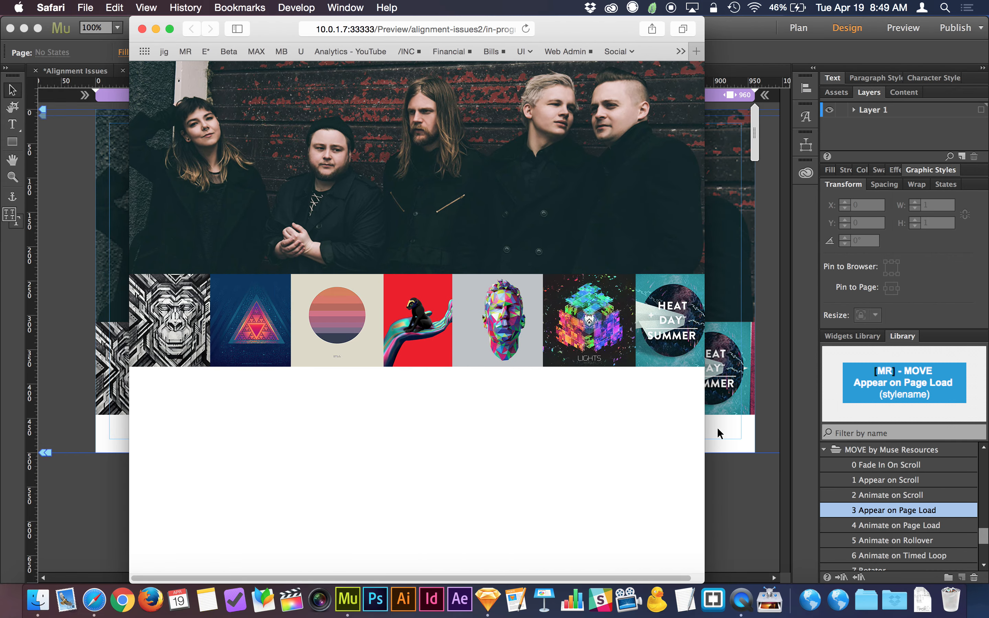
{"action": "left_click_drag", "start_coordinate": [703, 422], "coordinate": [670, 460]}
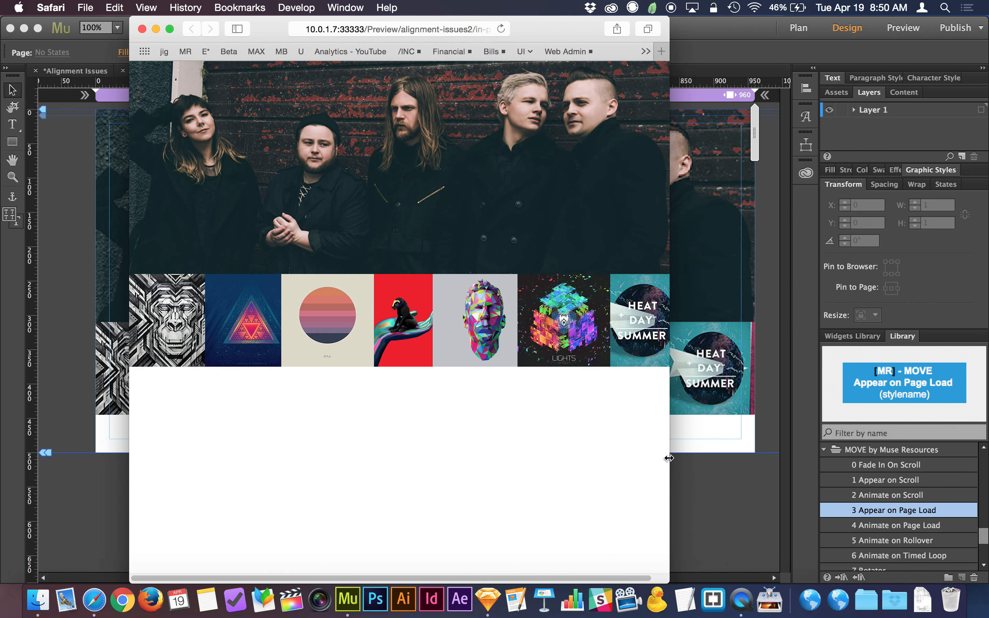
{"action": "key", "text": "super+w"}
{"action": "left_click", "coordinate": [683, 433]}
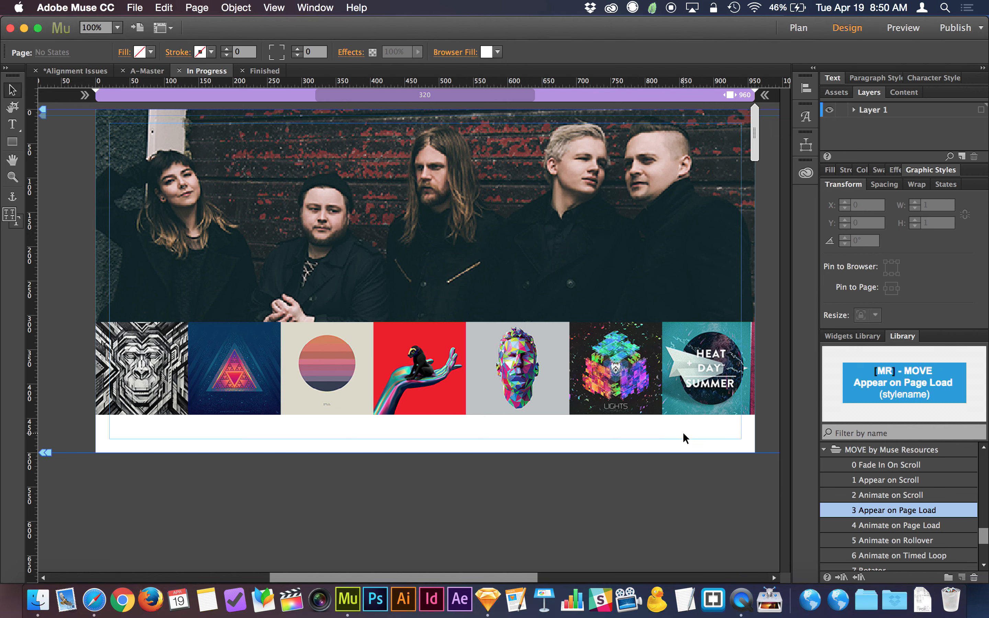
Bring the album covers to the front one by one from the rightmost to the leftmost, so each overlaps its right neighbour
{"action": "left_click", "coordinate": [690, 380]}
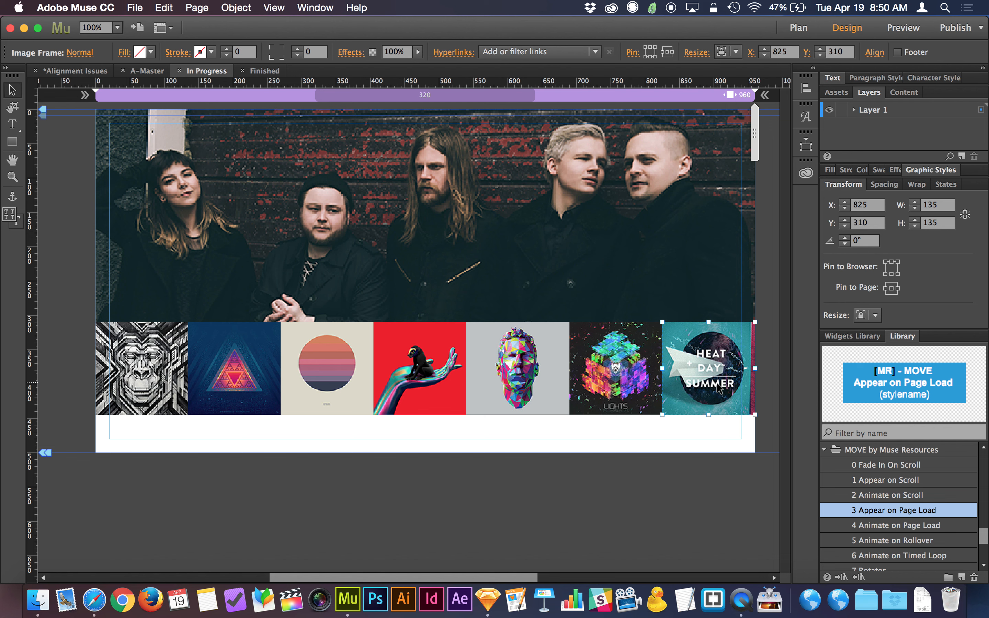
{"action": "left_click", "coordinate": [602, 366]}
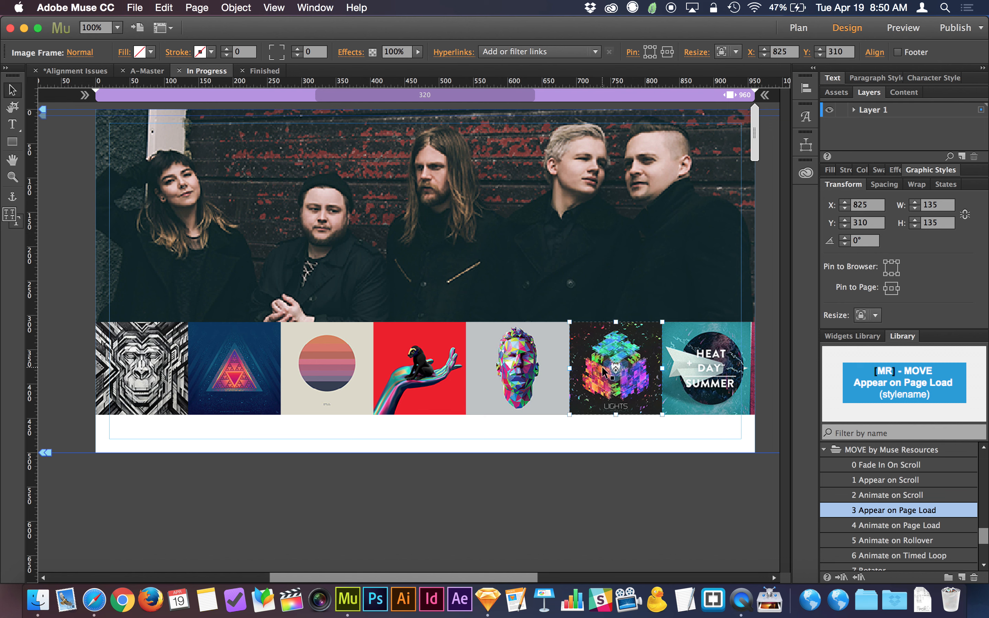
{"action": "right_click", "coordinate": [496, 365]}
{"action": "mouse_move", "coordinate": [527, 379]}
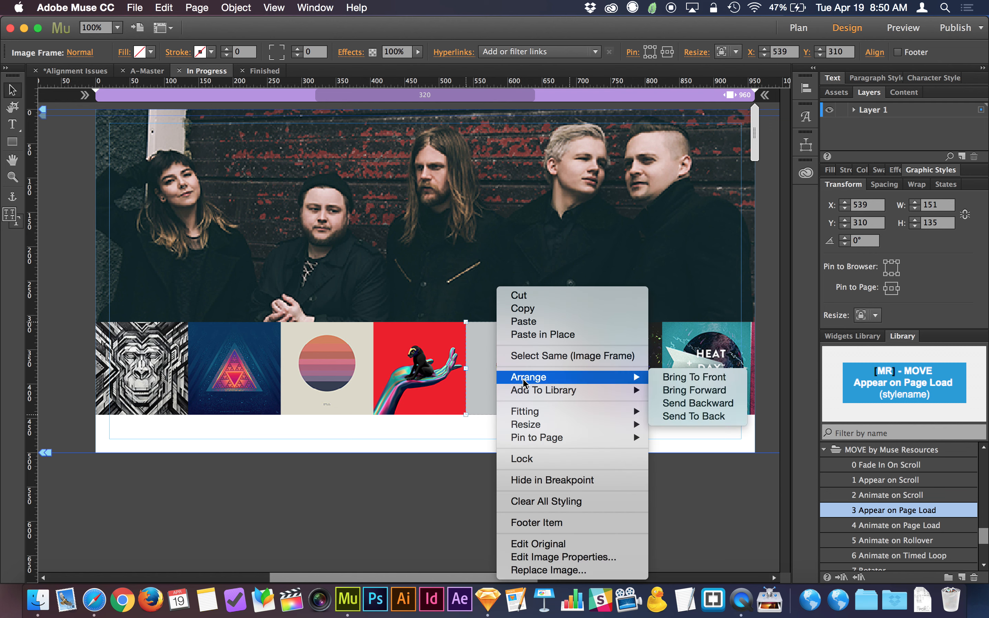
{"action": "left_click", "coordinate": [724, 381]}
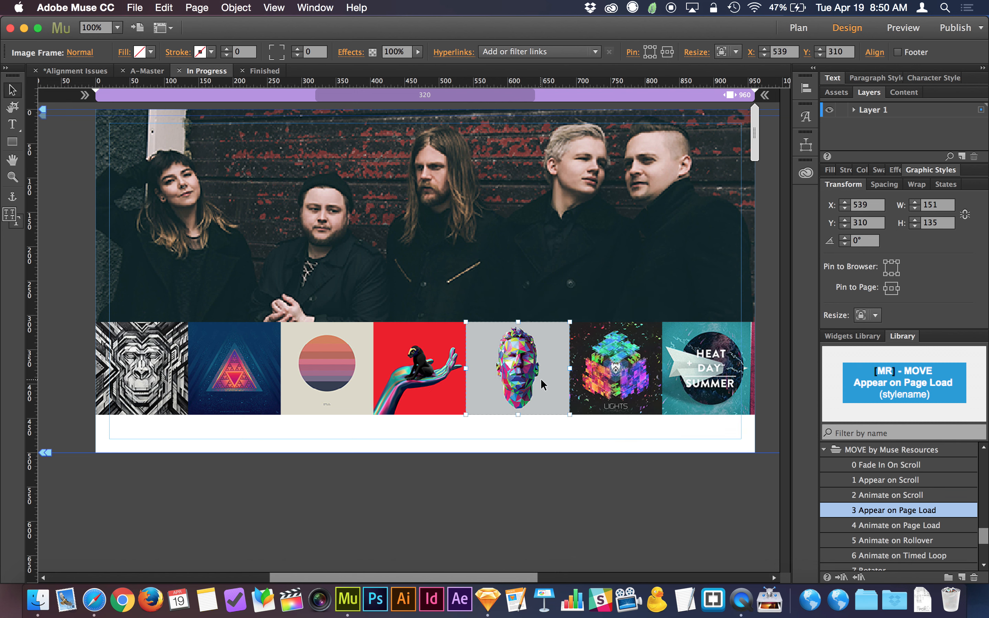
{"action": "left_click", "coordinate": [416, 357]}
{"action": "left_click", "coordinate": [356, 366]}
{"action": "left_click", "coordinate": [247, 347]}
{"action": "left_click", "coordinate": [128, 359]}
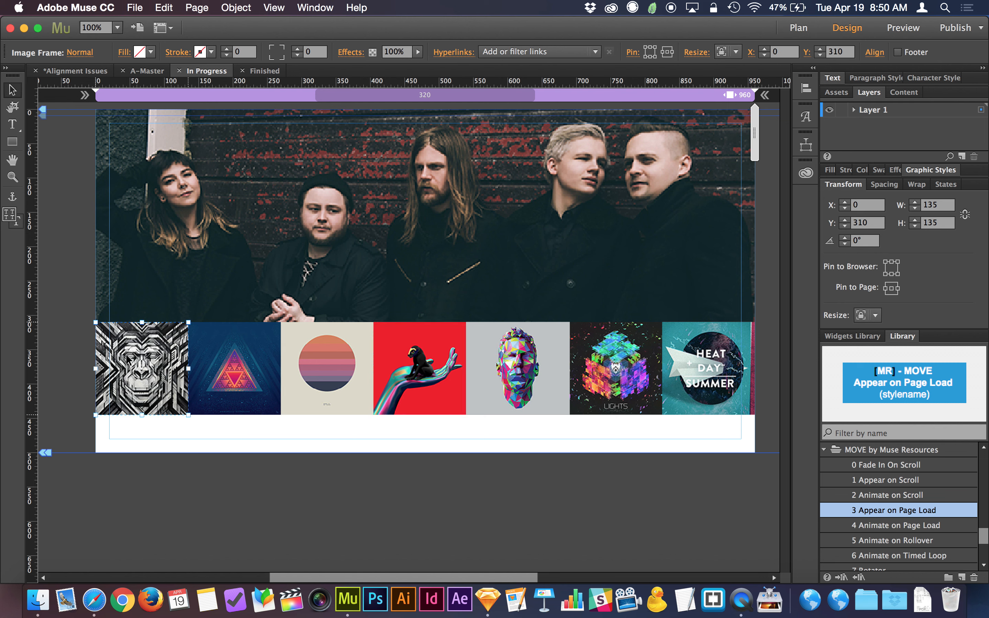
{"action": "left_click", "coordinate": [225, 419]}
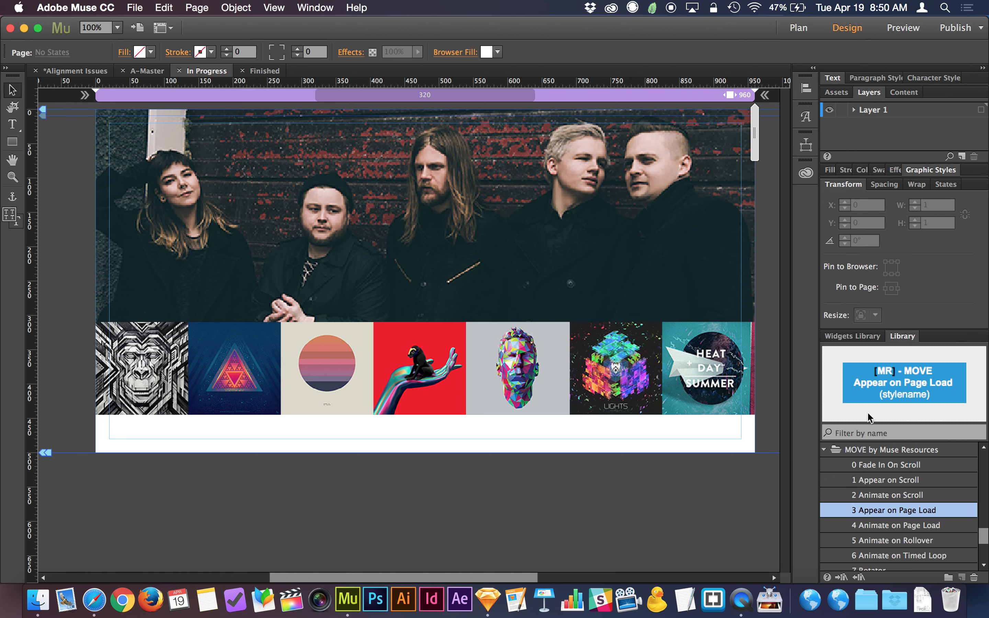
Preview the restacked album covers in the browser at a narrower window width and close the preview
{"action": "key", "text": "super+alt+e"}
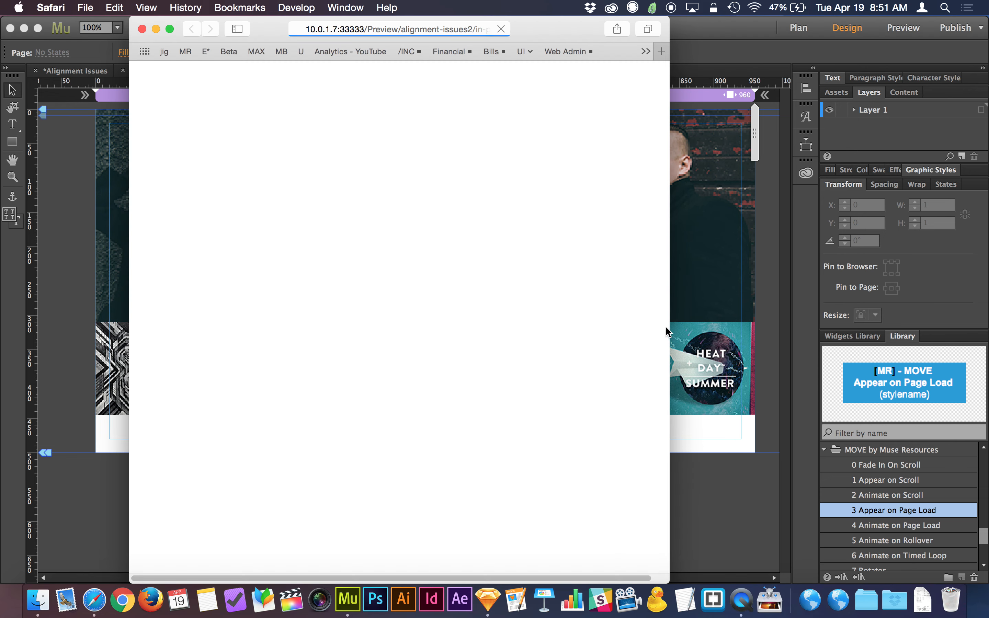
{"action": "left_click_drag", "start_coordinate": [668, 331], "coordinate": [652, 409]}
{"action": "key", "text": "super+w"}
Add a black shadow to all seven album covers with 15% opacity, blur 10, angle 0 and distance 5
{"action": "left_click", "coordinate": [701, 395]}
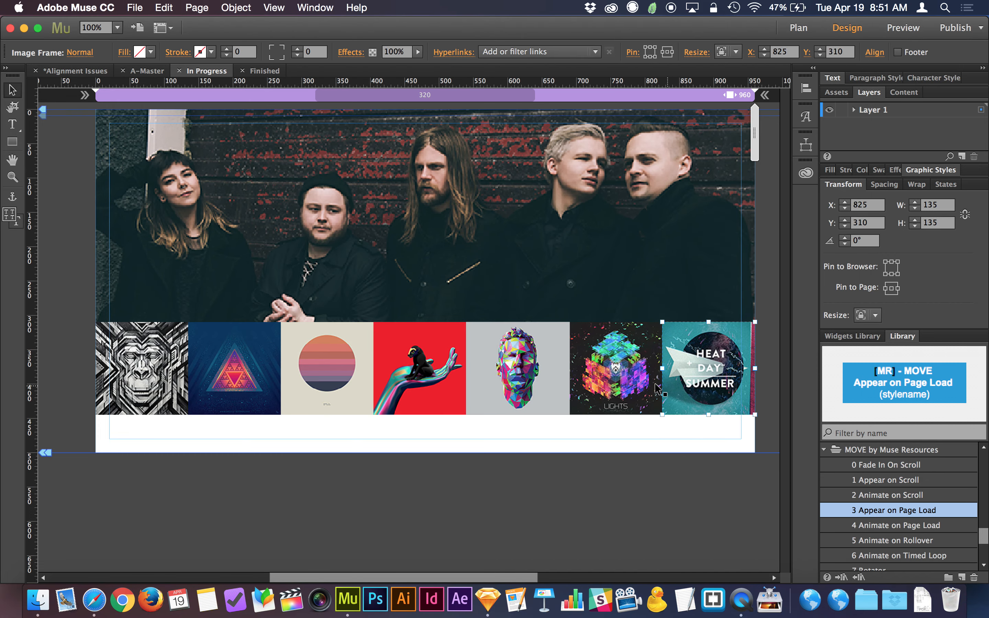
{"action": "left_click", "coordinate": [306, 363], "text": "shift"}
{"action": "left_click", "coordinate": [249, 361], "text": "shift"}
{"action": "left_click", "coordinate": [170, 358], "text": "shift"}
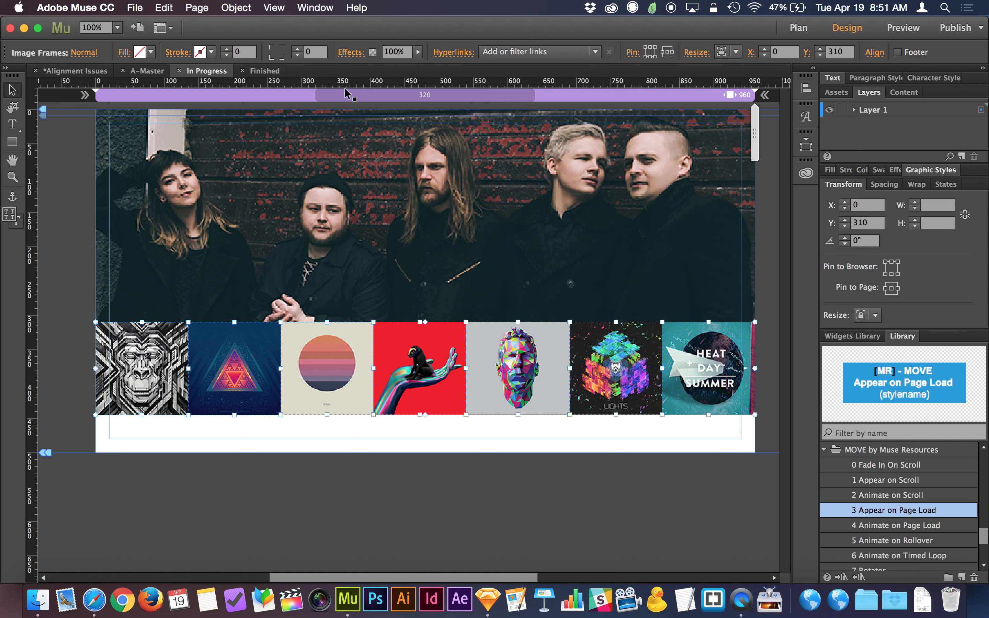
{"action": "left_click", "coordinate": [347, 54]}
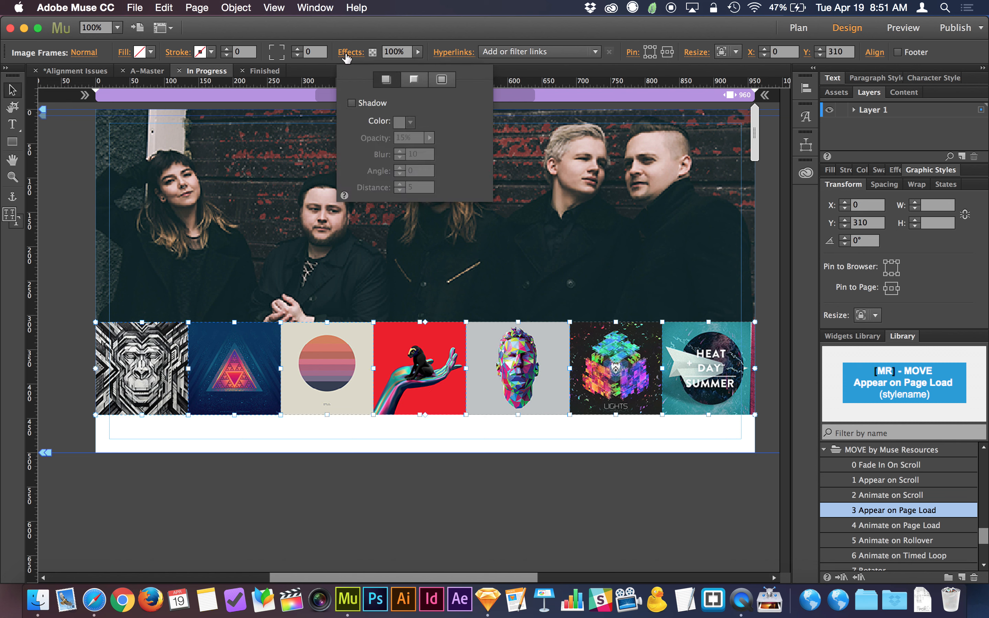
{"action": "left_click", "coordinate": [372, 105]}
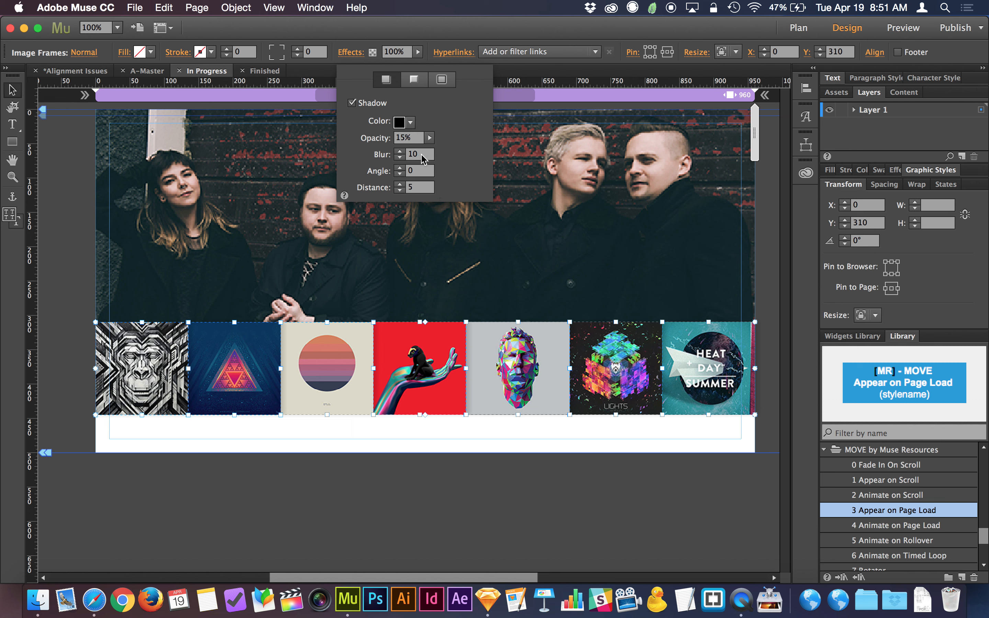
{"action": "left_click", "coordinate": [423, 174]}
{"action": "left_click", "coordinate": [352, 54]}
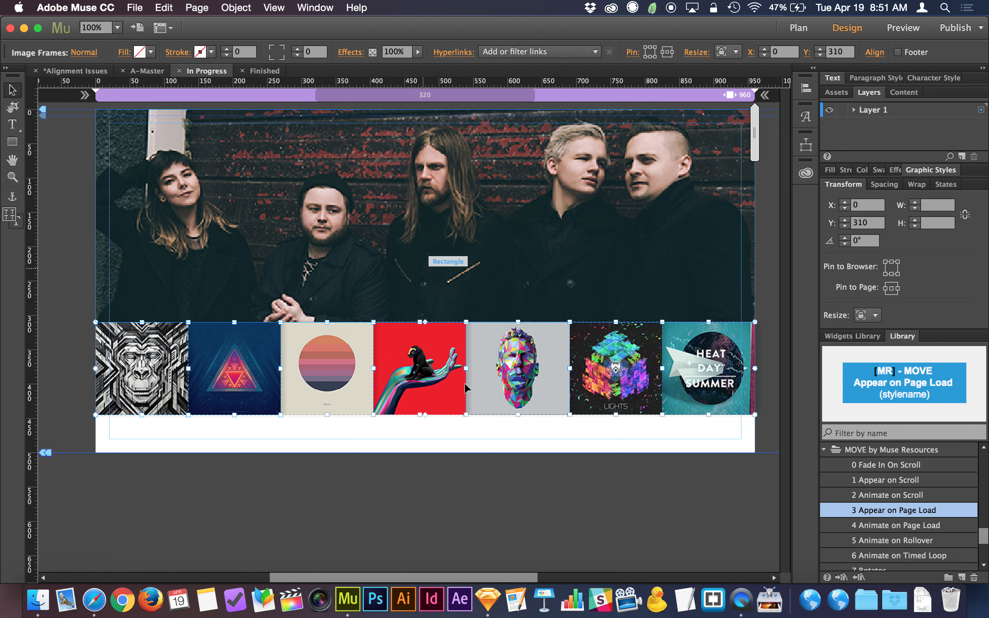
{"action": "left_click", "coordinate": [479, 425]}
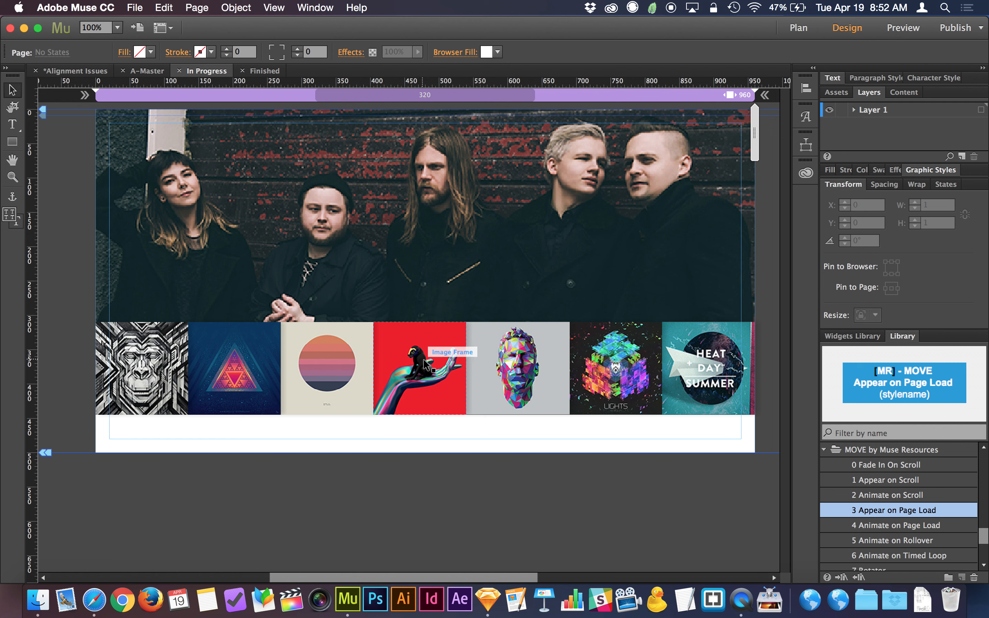
Bring the album covers to the front one by one from the rightmost inward, ending with the red centre cover
{"action": "left_click", "coordinate": [696, 367]}
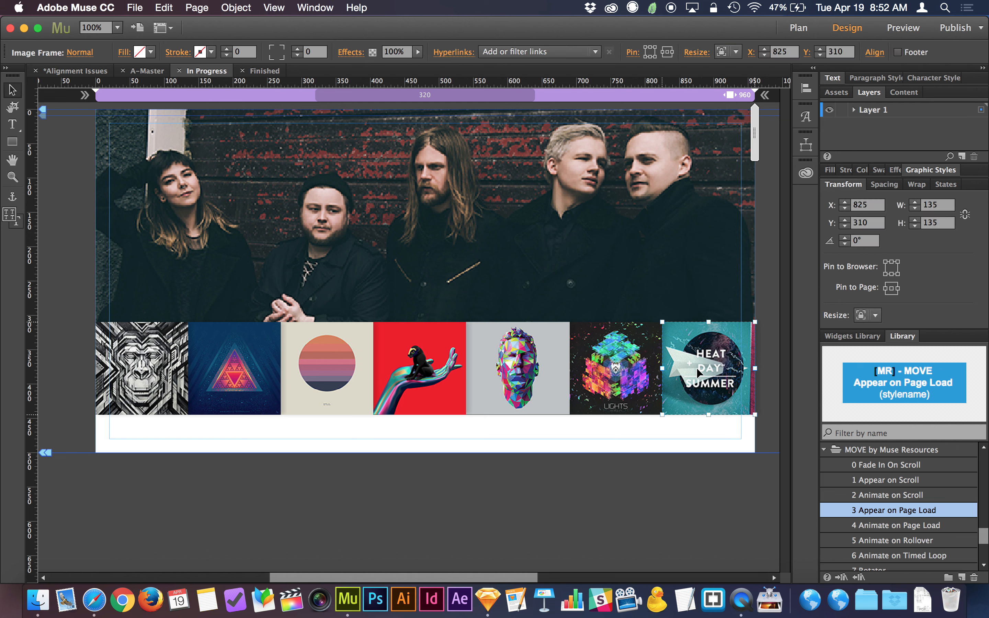
{"action": "left_click", "coordinate": [620, 361]}
{"action": "left_click", "coordinate": [449, 341]}
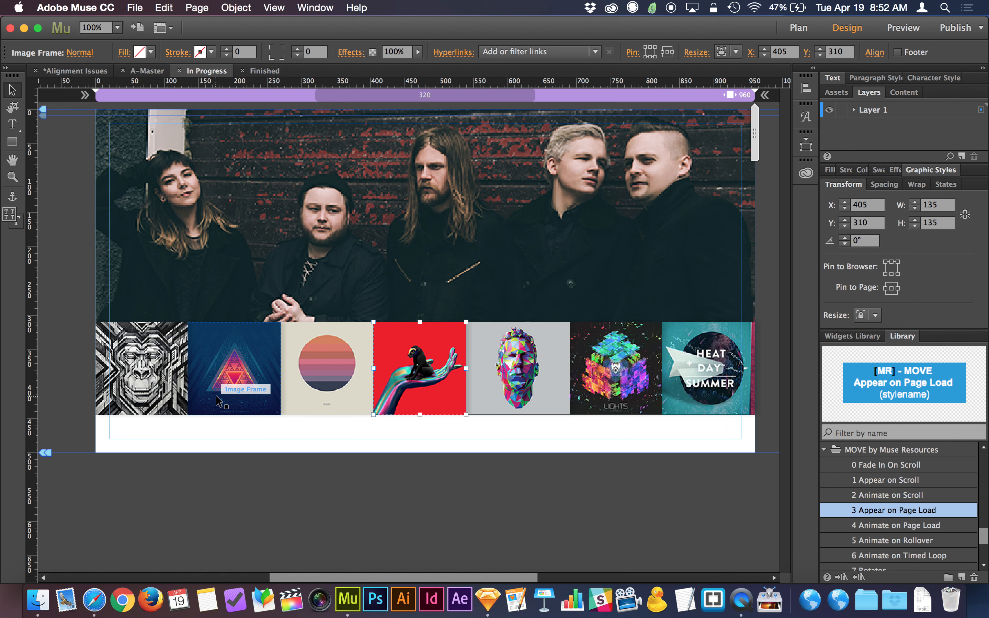
{"action": "left_click", "coordinate": [239, 429]}
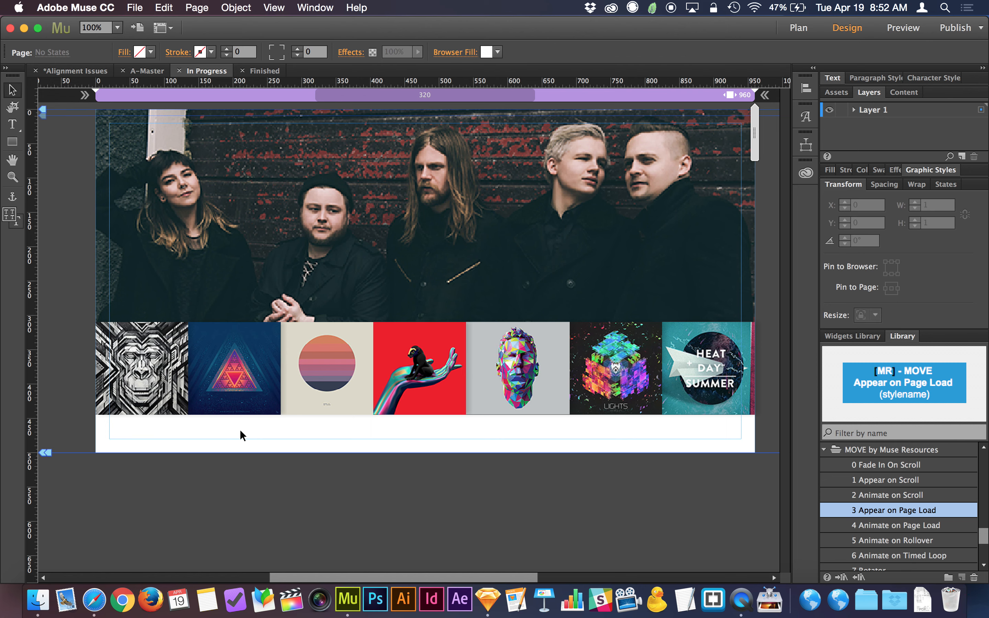
Preview the shadowed album covers in the browser, narrow the window to inspect their overlap, and close the preview
{"action": "key", "text": "cmd+shift+e"}
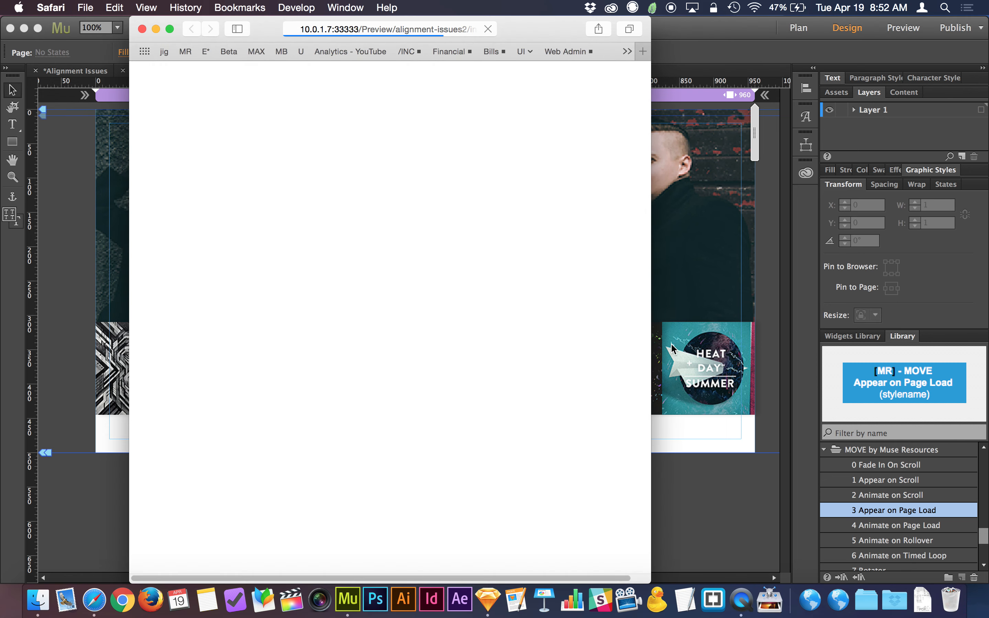
{"action": "left_click_drag", "start_coordinate": [653, 338], "coordinate": [498, 340]}
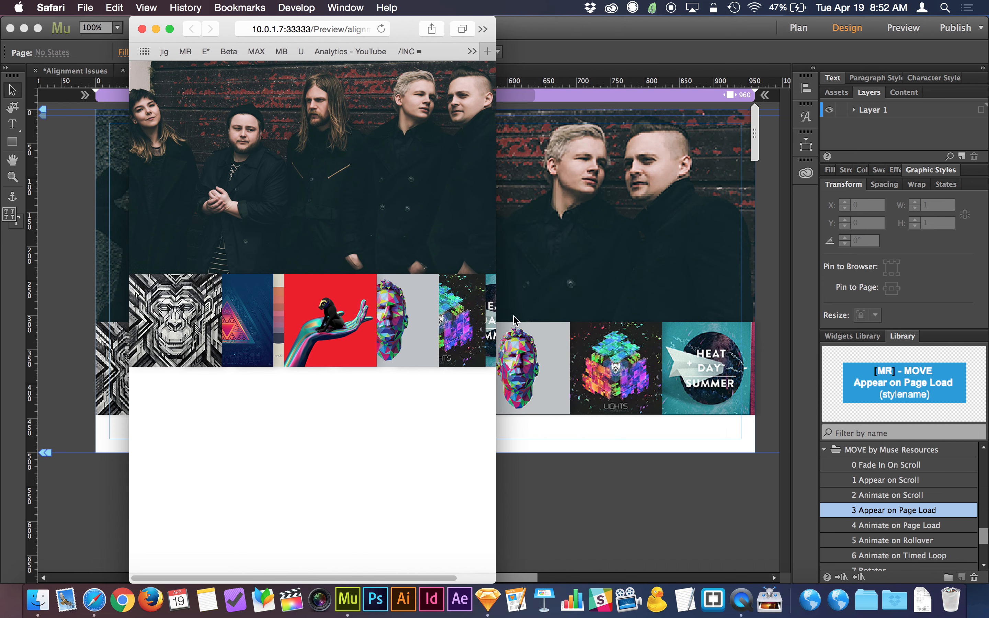
{"action": "key", "text": "cmd+w"}
{"action": "left_click", "coordinate": [523, 494]}
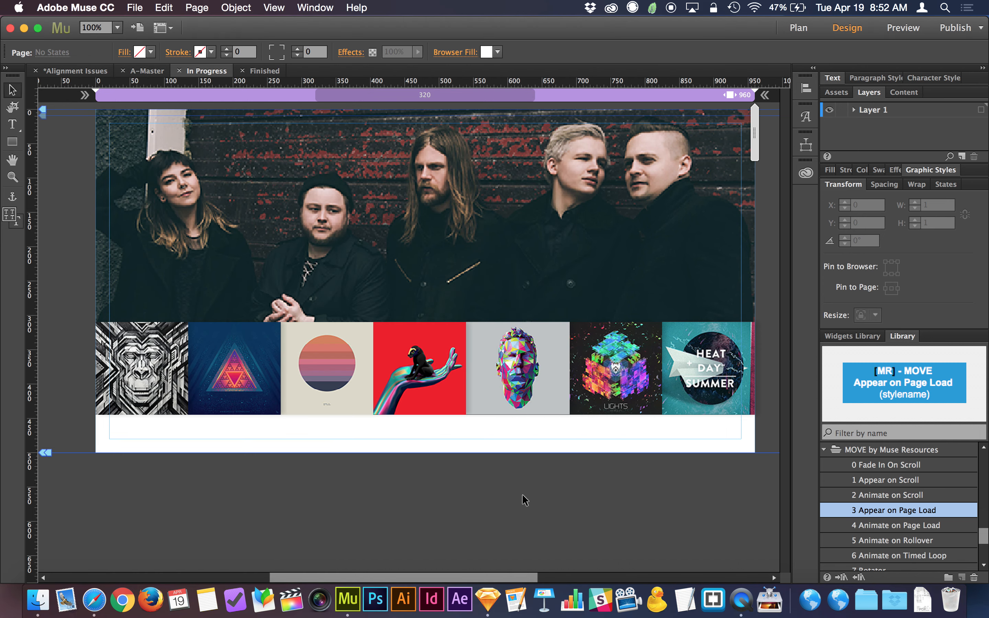
Bring the album covers to the front one by one from the leftmost inward, ending with the red centre cover
{"action": "left_click", "coordinate": [146, 407]}
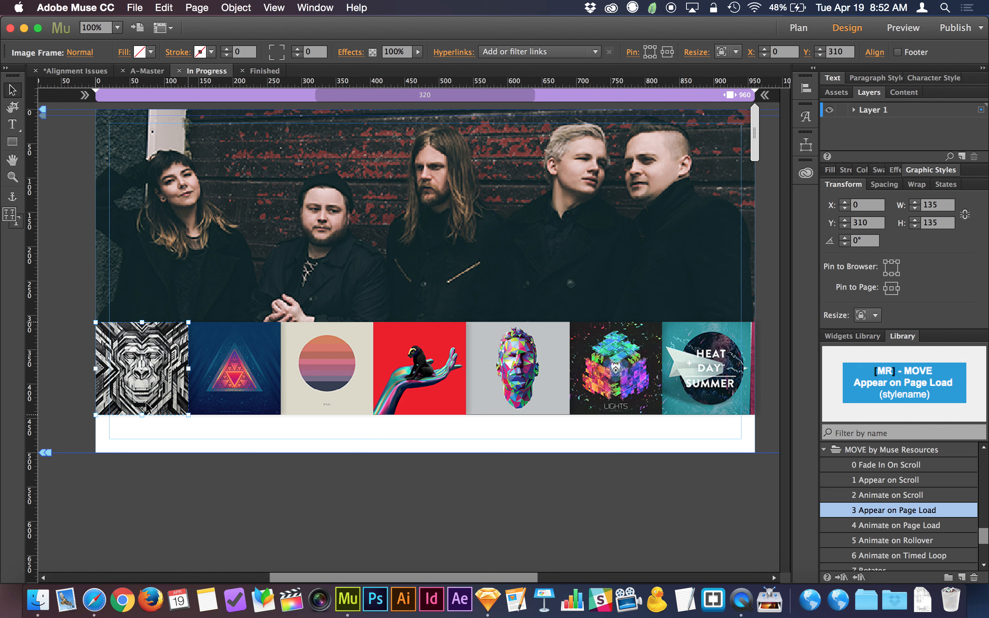
{"action": "left_click", "coordinate": [204, 398]}
{"action": "left_click", "coordinate": [304, 386]}
{"action": "left_click", "coordinate": [423, 373]}
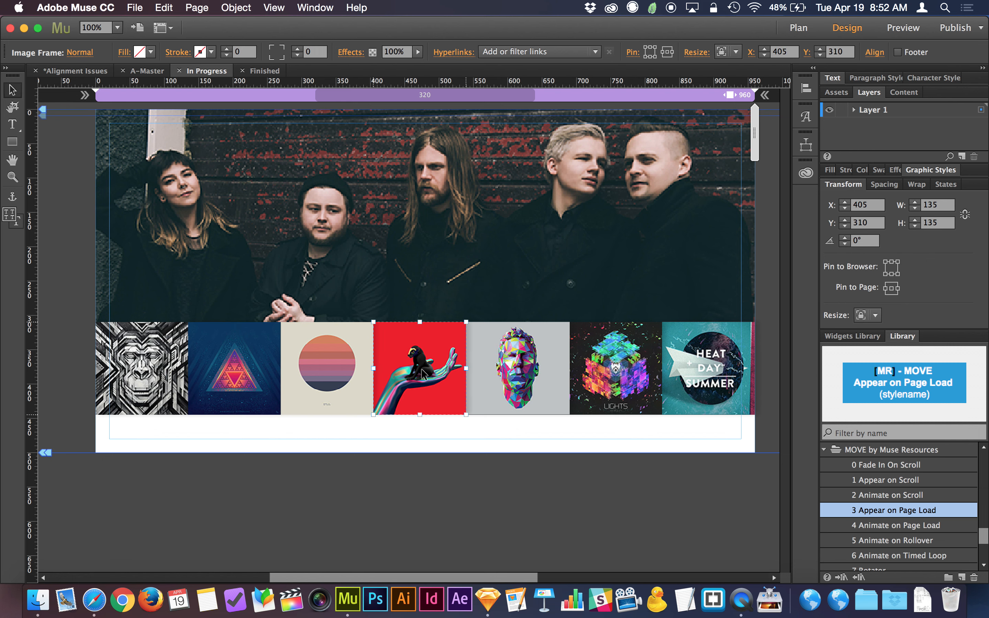
{"action": "left_click", "coordinate": [466, 432]}
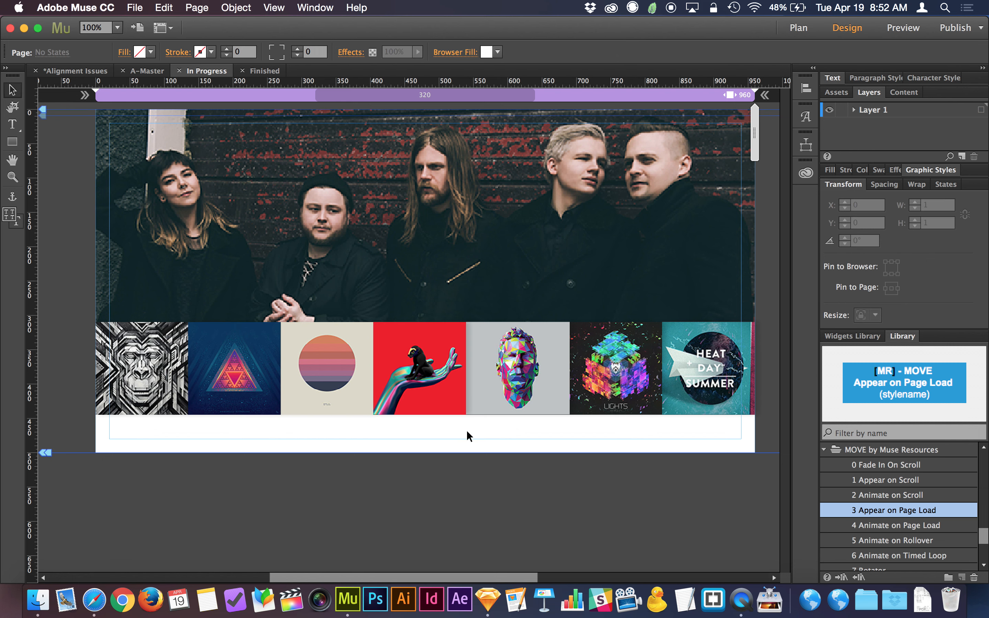
Preview the restacked album covers in the browser, resize the window to check their overlap around the red centre cover, and close the preview
{"action": "key", "text": "super+shift+e"}
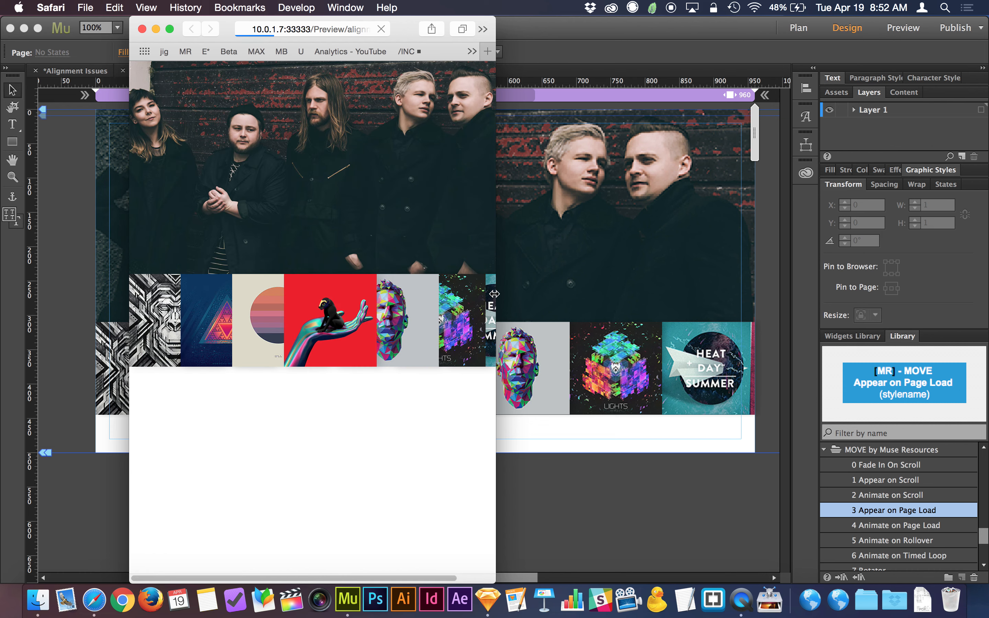
{"action": "left_click_drag", "start_coordinate": [494, 294], "coordinate": [486, 346]}
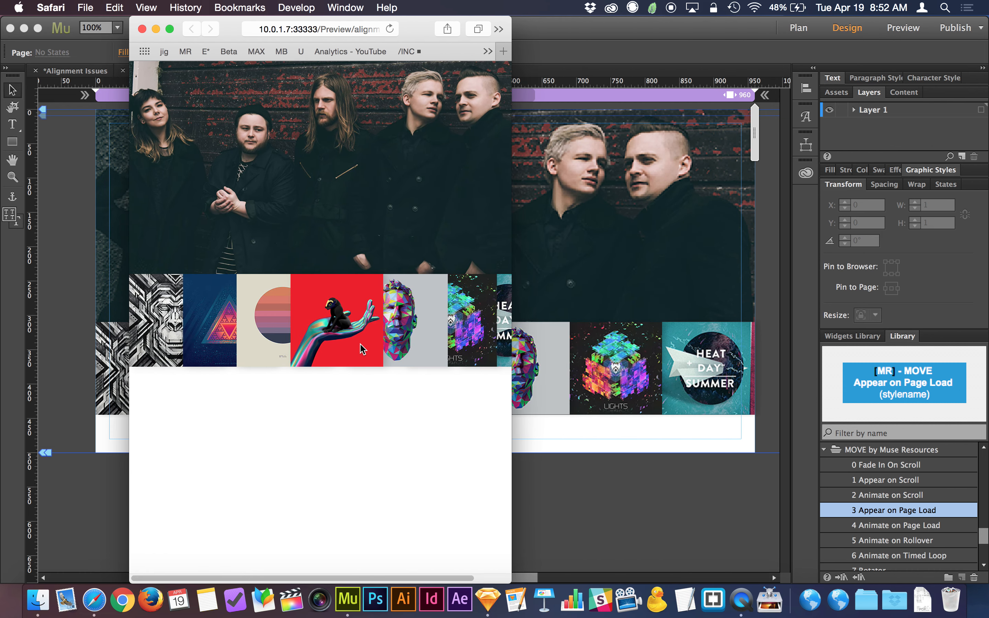
{"action": "key", "text": "super+w"}
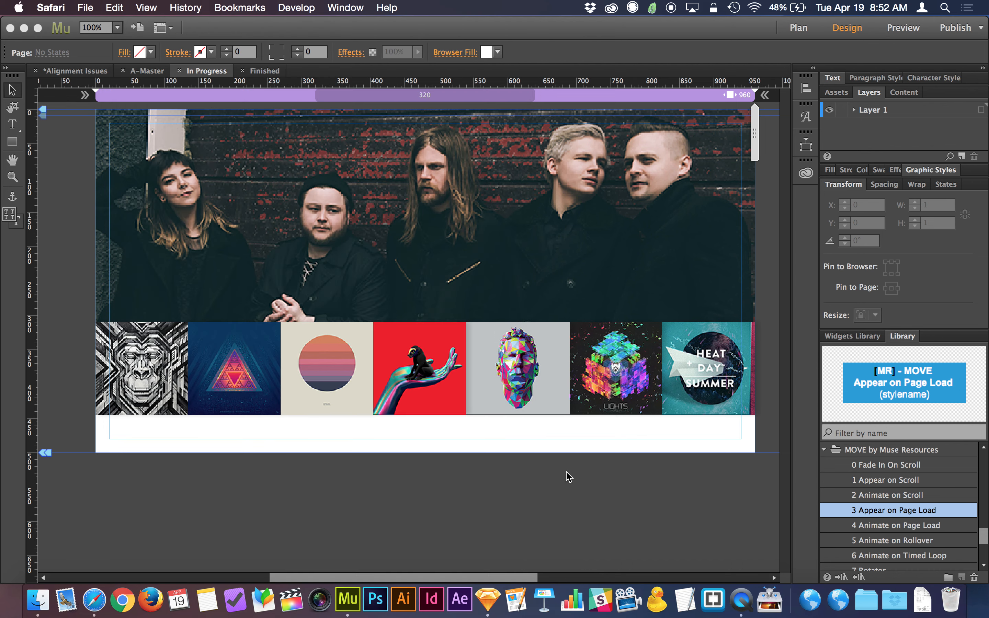
{"action": "left_click", "coordinate": [567, 476]}
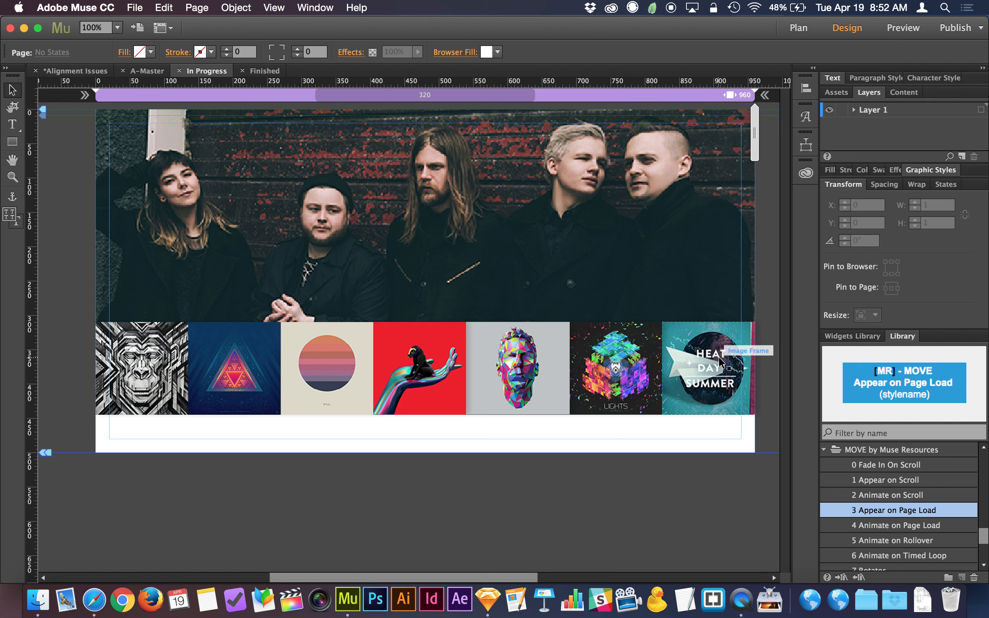
Select all seven album covers and squeeze the row into the left half of the page so the covers overlap
{"action": "left_click", "coordinate": [166, 376]}
{"action": "left_click", "coordinate": [247, 373], "text": "shift"}
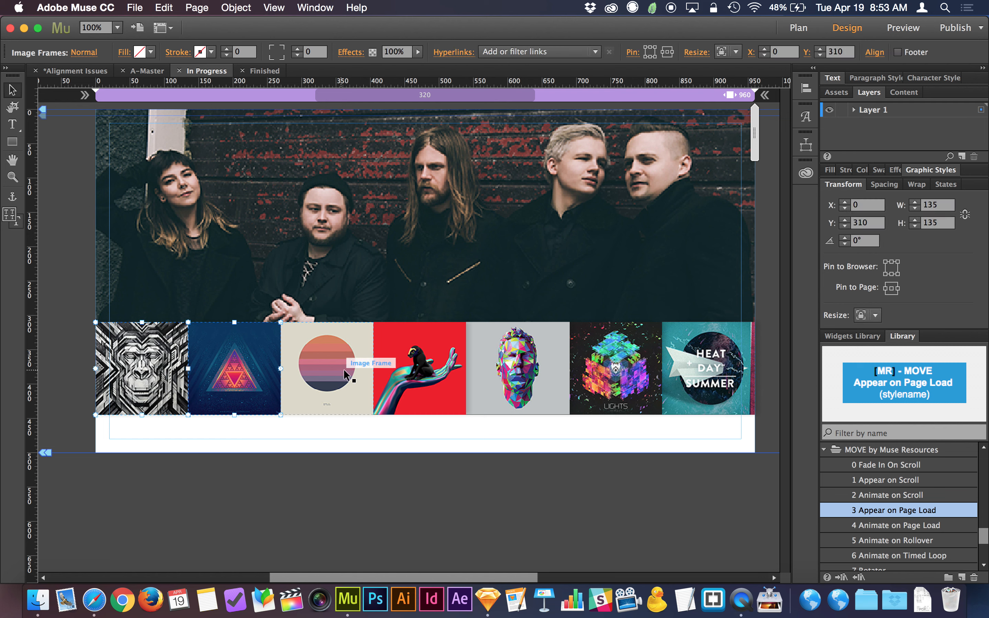
{"action": "left_click", "coordinate": [348, 372], "text": "shift"}
{"action": "left_click", "coordinate": [417, 372], "text": "shift"}
{"action": "left_click", "coordinate": [531, 371], "text": "shift"}
{"action": "left_click", "coordinate": [629, 373], "text": "shift"}
{"action": "left_click", "coordinate": [671, 371], "text": "shift"}
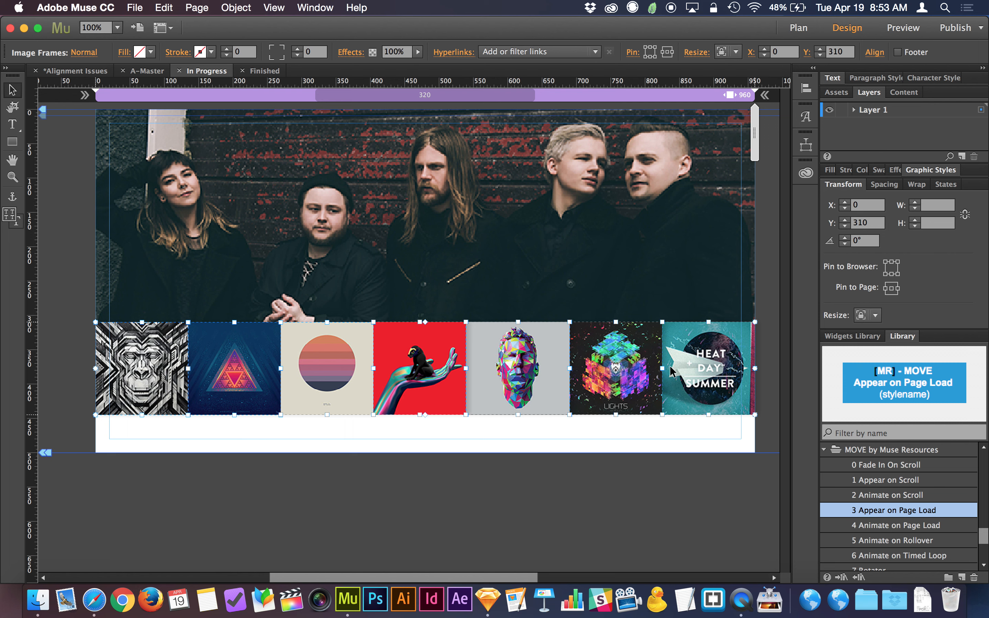
{"action": "left_click_drag", "start_coordinate": [754, 369], "coordinate": [425, 414]}
{"action": "left_click", "coordinate": [450, 430]}
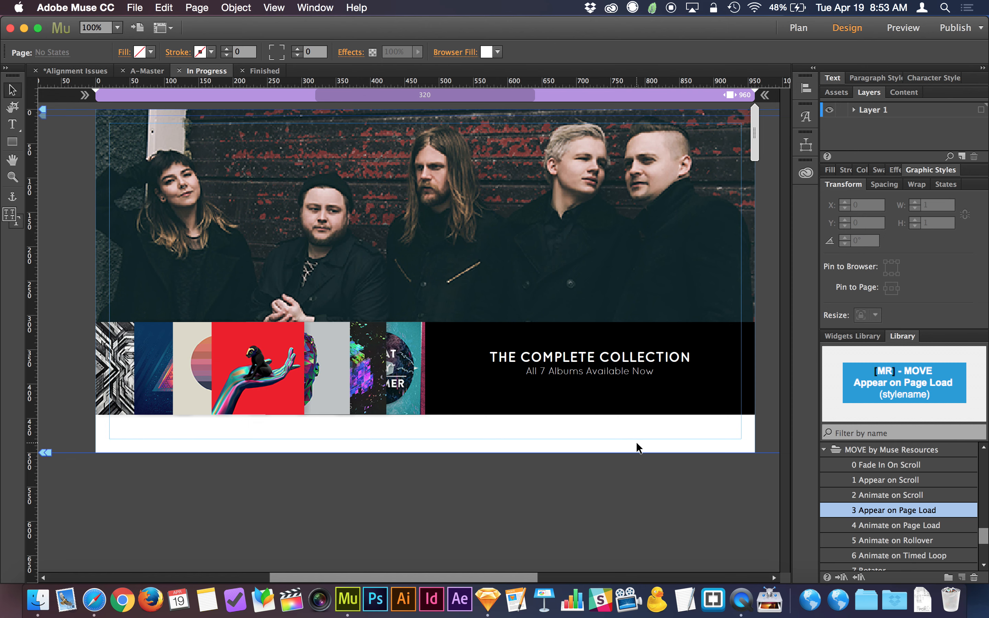
Preview the half-width cover row beside the Complete Collection text in the browser, widen the window in stages, and close the preview
{"action": "key", "text": "super+shift+e"}
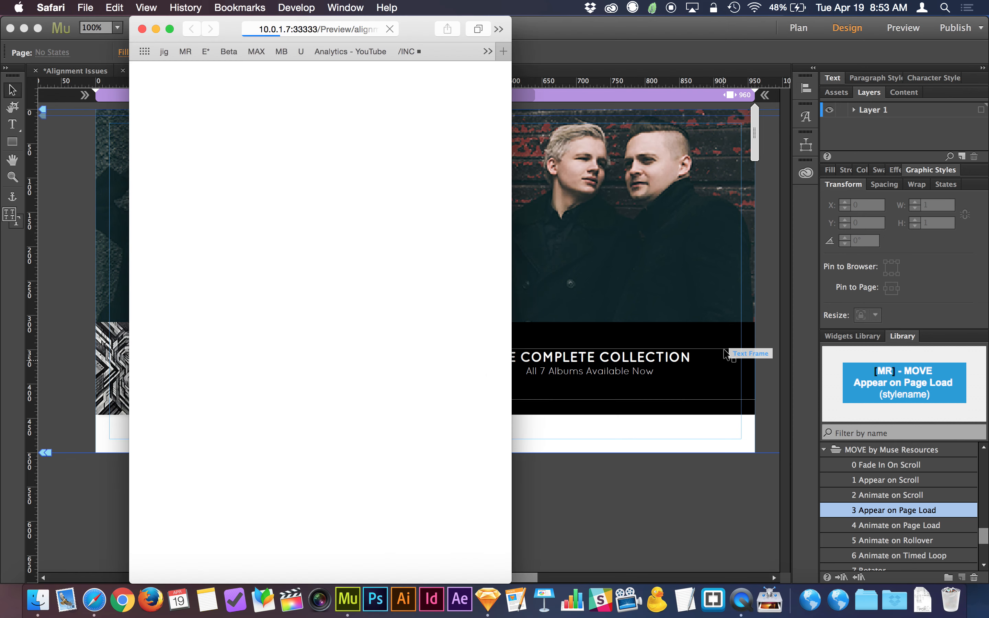
{"action": "left_click_drag", "start_coordinate": [512, 322], "coordinate": [652, 388]}
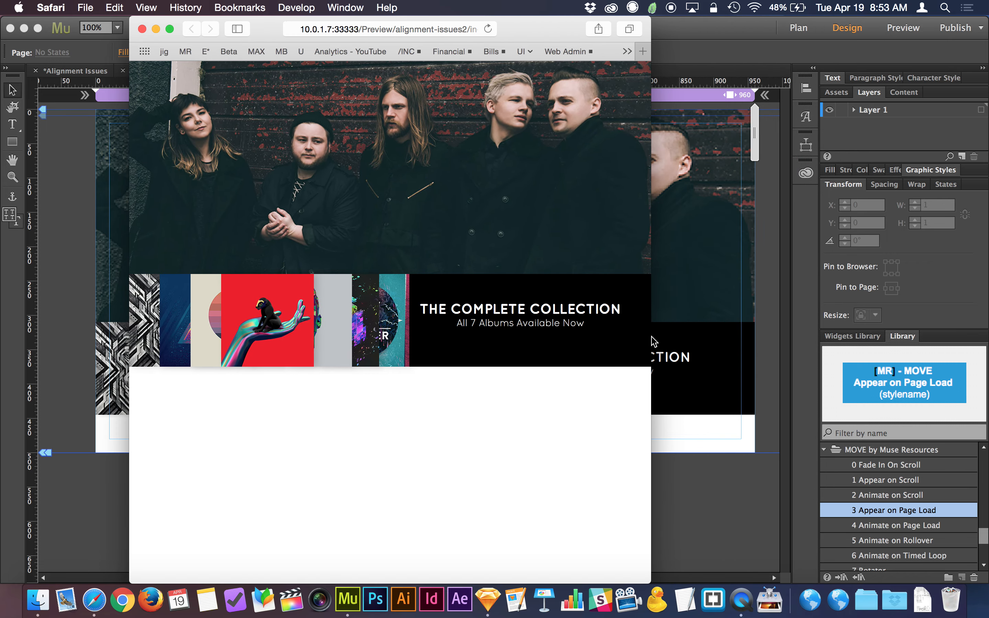
{"action": "left_click_drag", "start_coordinate": [652, 343], "coordinate": [789, 343]}
{"action": "key", "text": "super+w"}
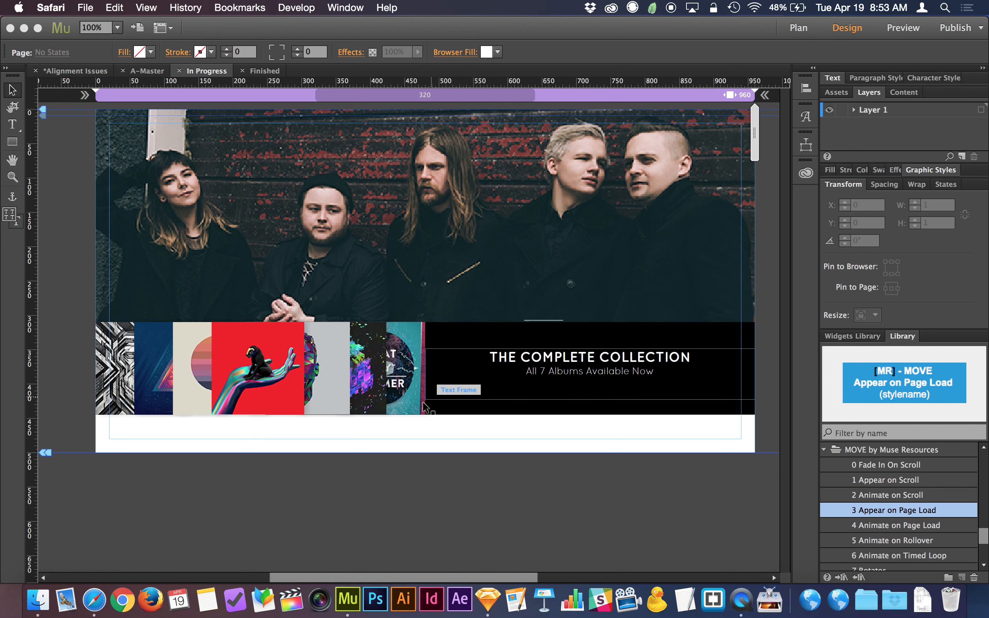
{"action": "left_click", "coordinate": [418, 429]}
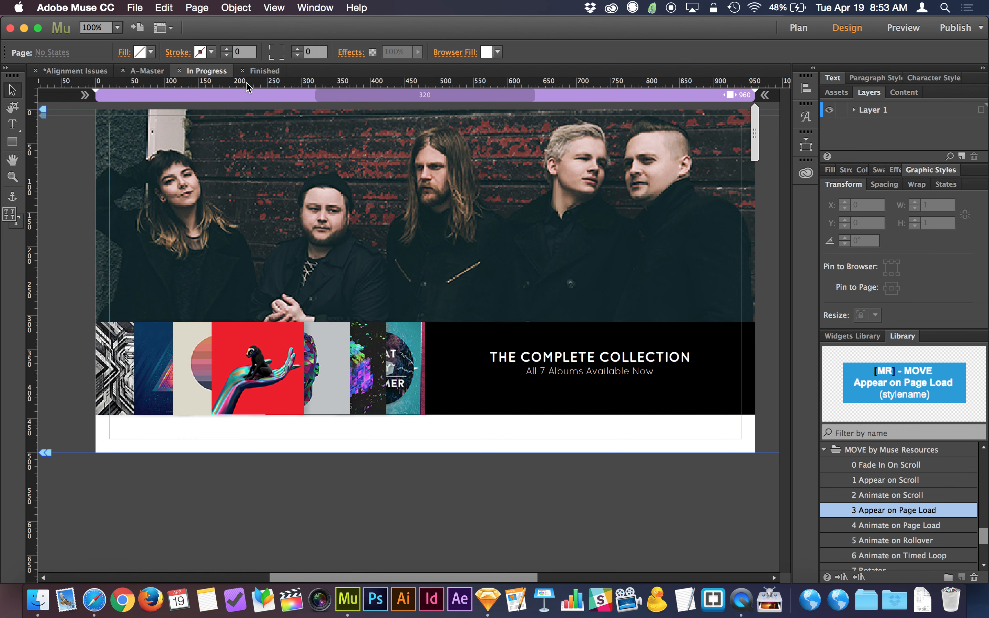
Open the Finished page, preview it in the browser to check its full-width cover row and heading, and close the preview
{"action": "left_click", "coordinate": [264, 71]}
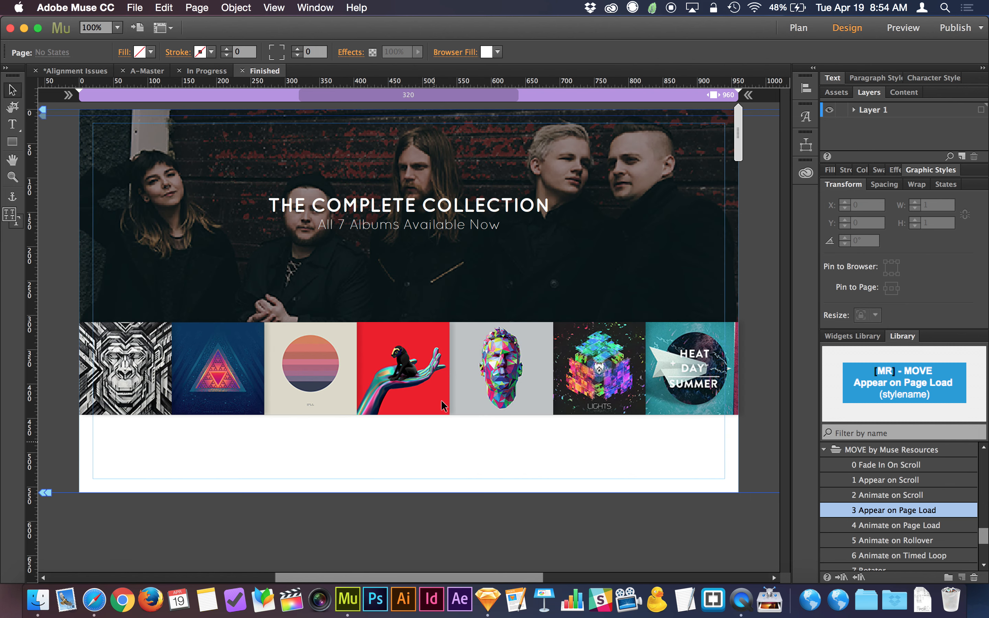
{"action": "key", "text": "super+alt+e"}
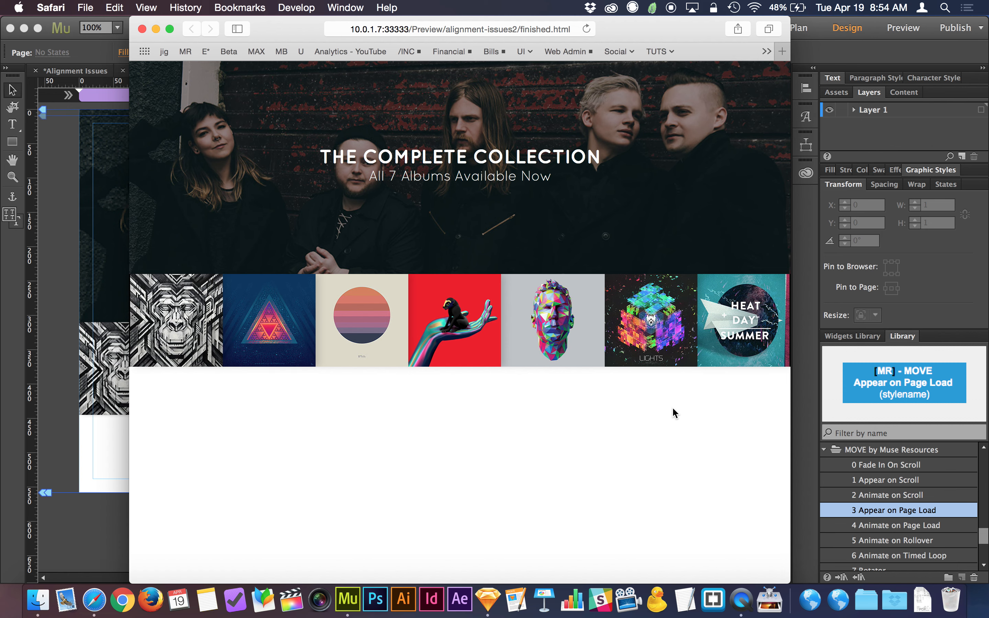
{"action": "key", "text": "super+w"}
{"action": "left_click", "coordinate": [742, 436]}
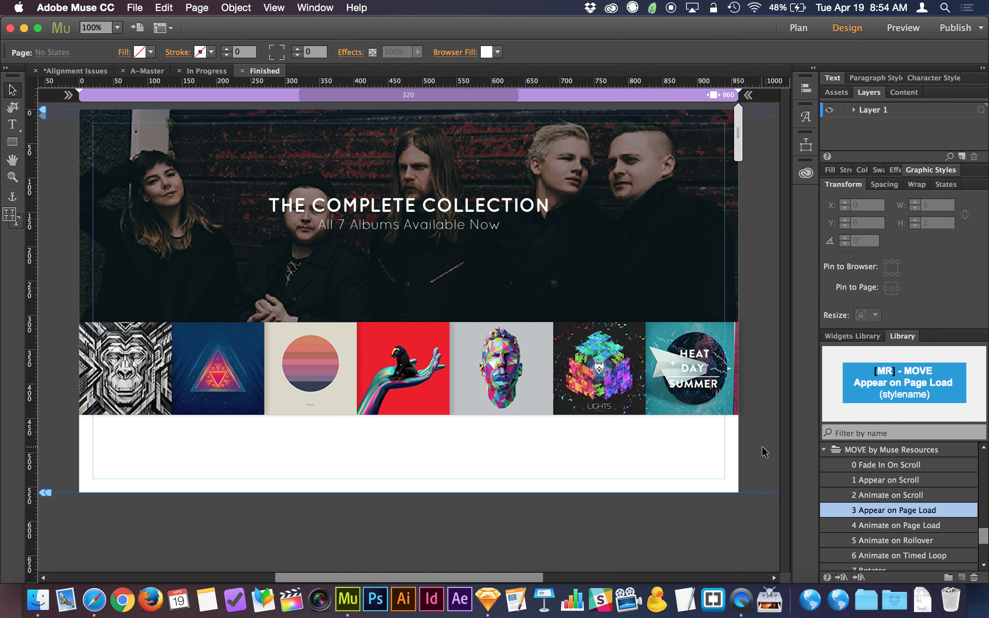
Switch to Safari, browse the MOVE animation widget descriptions on moveformuse.com in an enlarged window, and return to the Finished page in Adobe Muse
{"action": "left_click", "coordinate": [809, 609]}
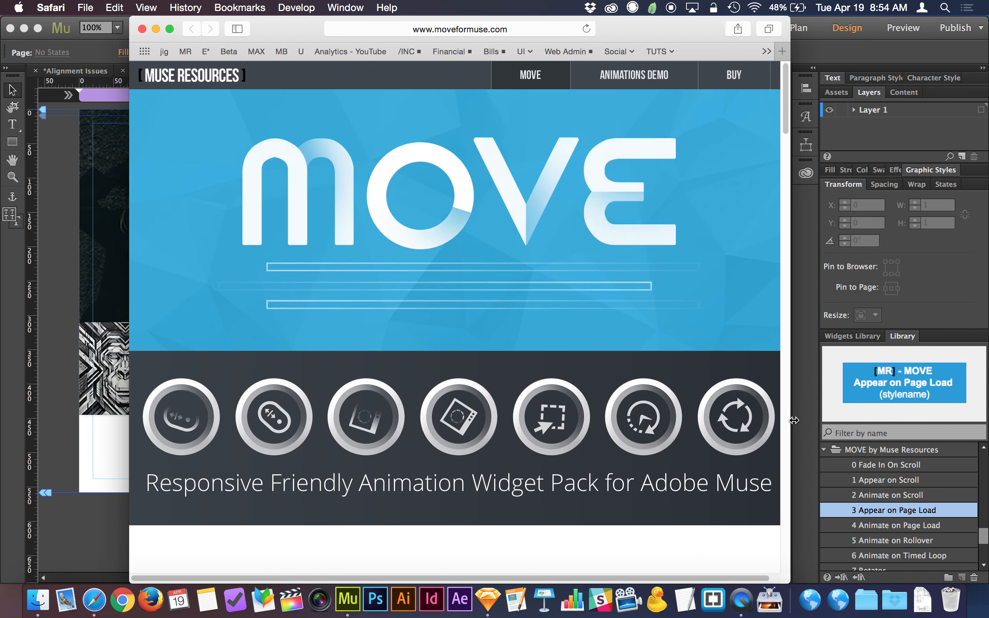
{"action": "double_click", "coordinate": [794, 420], "text": "alt"}
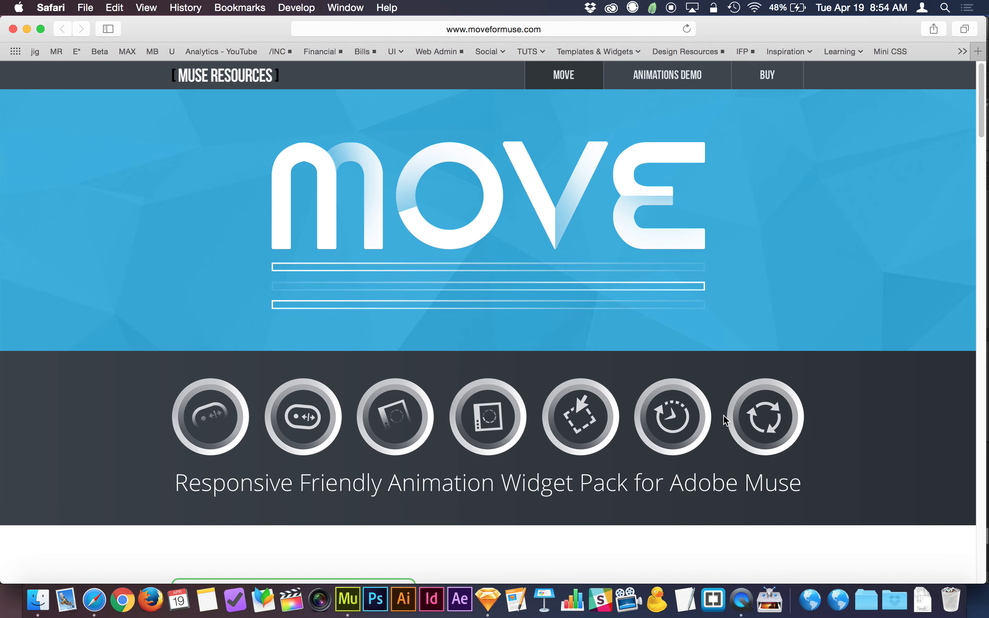
{"action": "scroll", "coordinate": [825, 419], "scroll_direction": "down", "scroll_amount": 15}
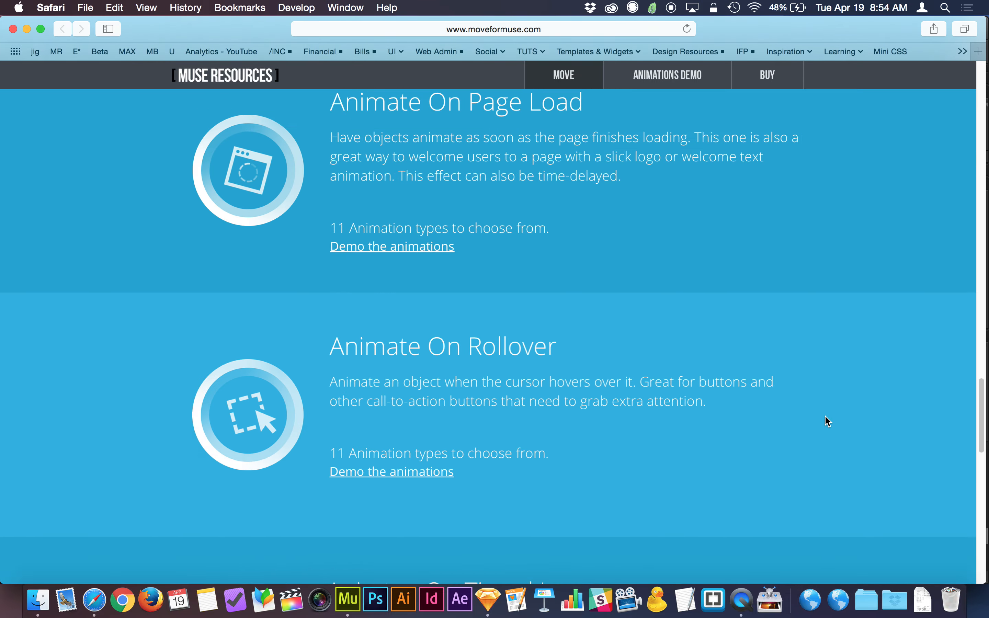
{"action": "scroll", "coordinate": [825, 417], "scroll_direction": "up", "scroll_amount": 8}
{"action": "scroll", "coordinate": [825, 417], "scroll_direction": "down", "scroll_amount": 10}
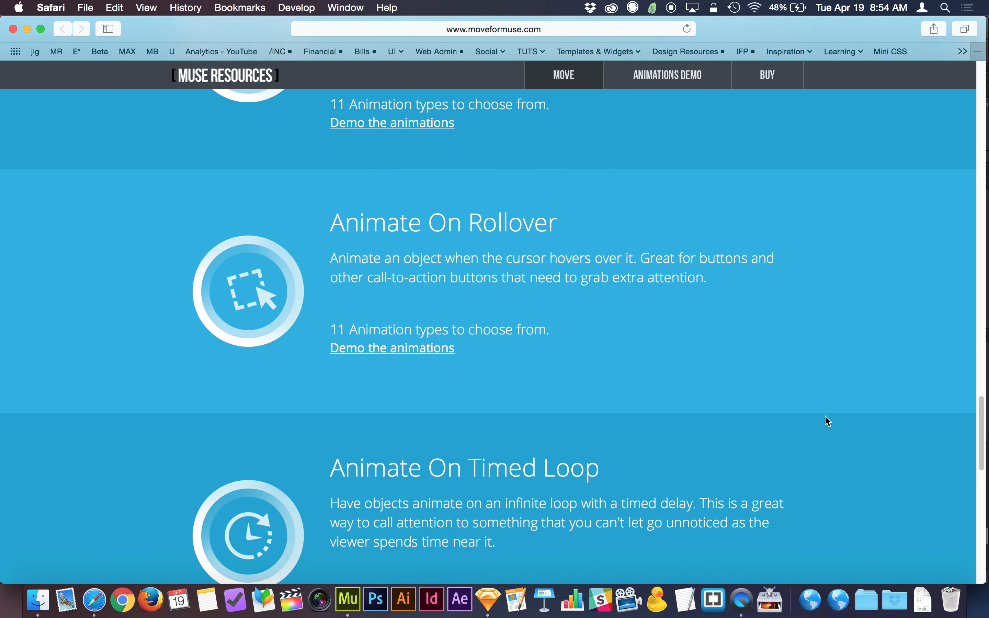
{"action": "scroll", "coordinate": [827, 421], "scroll_direction": "down", "scroll_amount": 10}
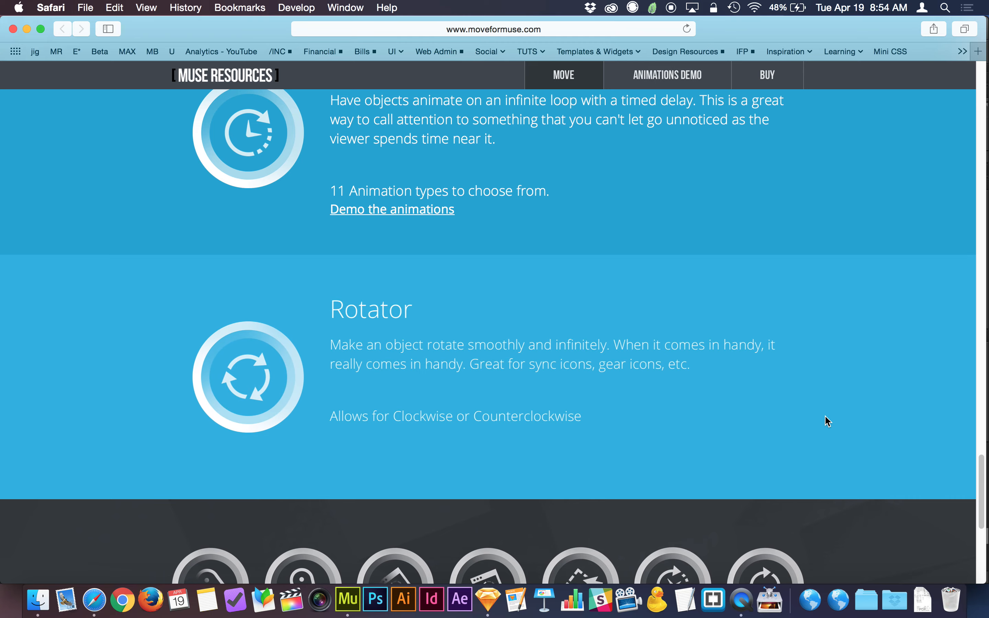
{"action": "scroll", "coordinate": [827, 421], "scroll_direction": "up", "scroll_amount": 8}
{"action": "scroll", "coordinate": [828, 421], "scroll_direction": "down", "scroll_amount": 15}
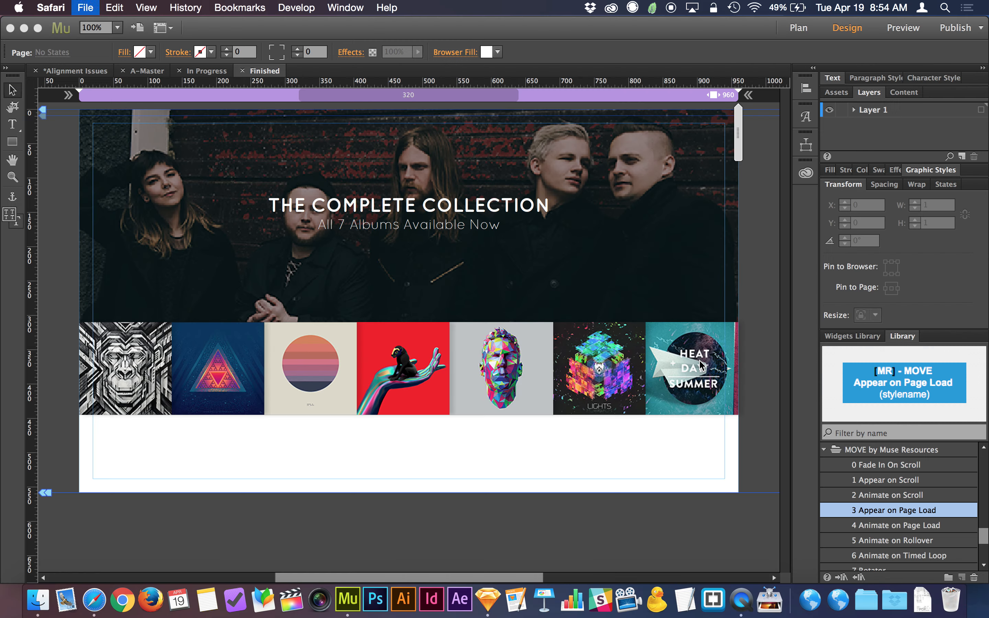
{"action": "left_click", "coordinate": [750, 433]}
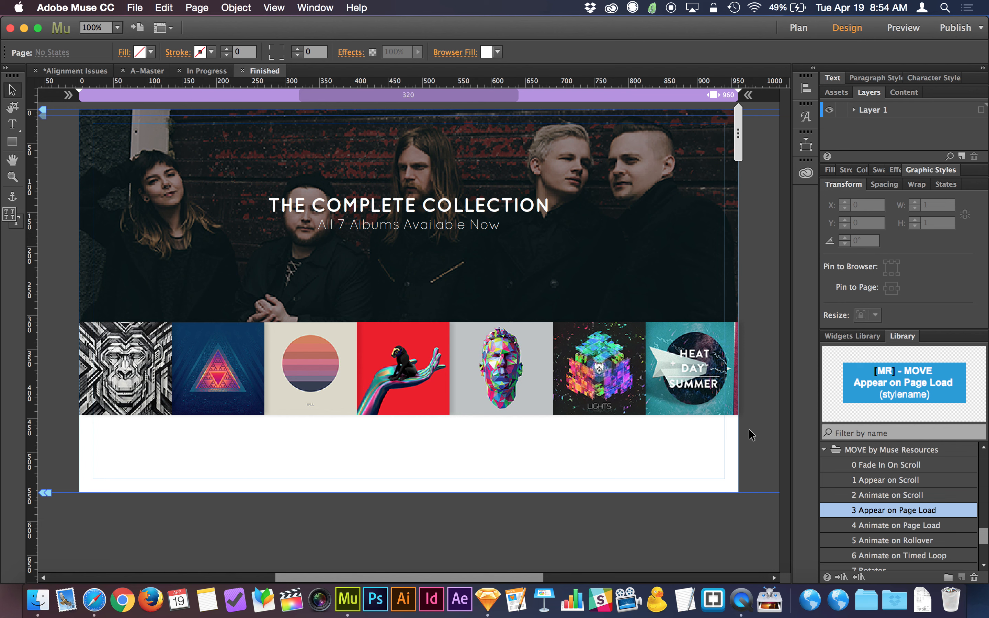